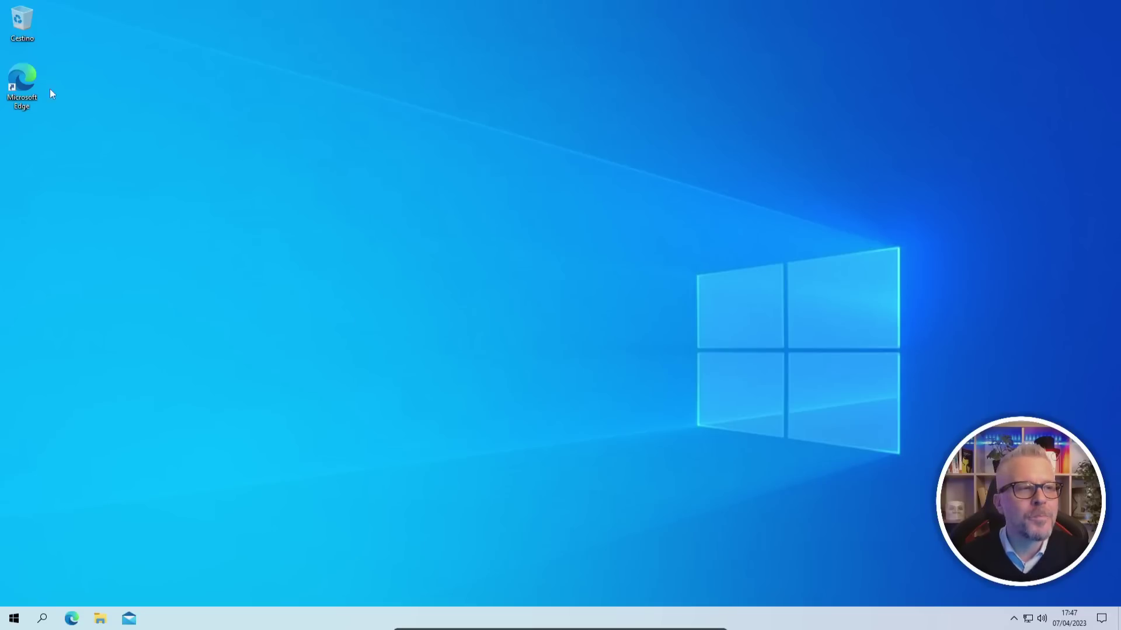
Step: Open Microsoft Edge, search the web for ninite and open the official Ninite site from the results
{"action": "double_click", "coordinate": [23, 83]}
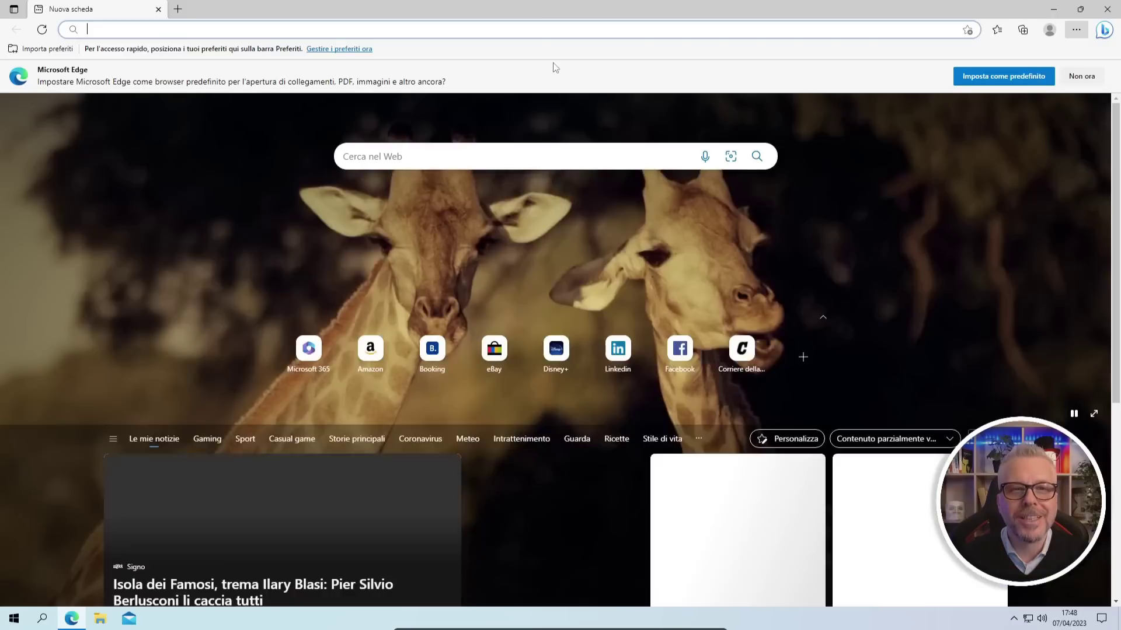
{"action": "left_click", "coordinate": [518, 28]}
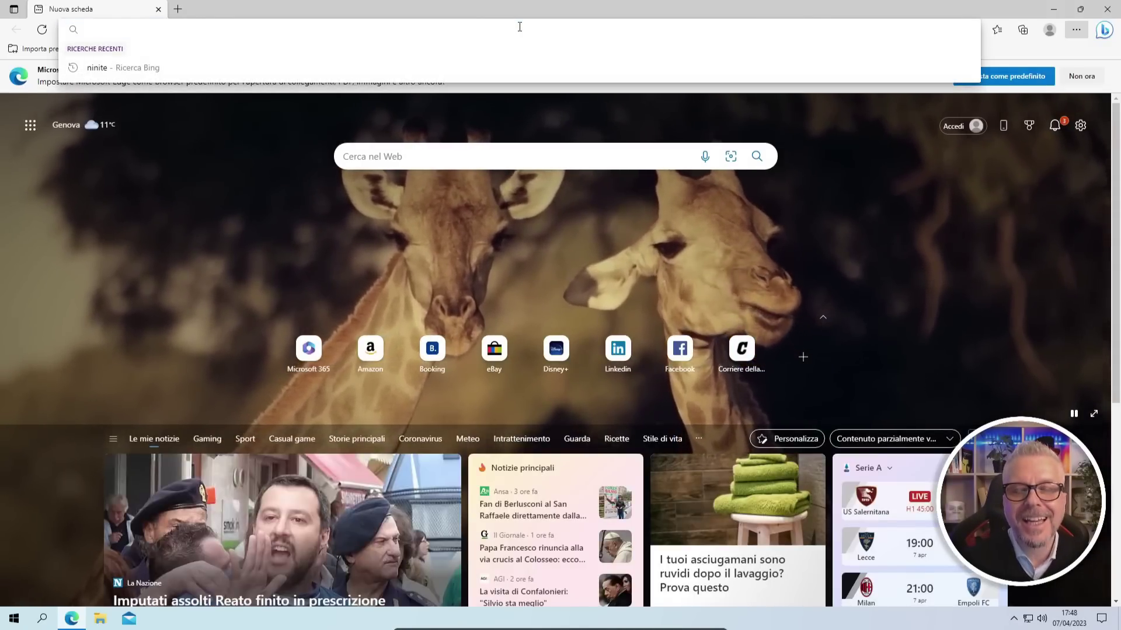
{"action": "type", "text": "ninite"}
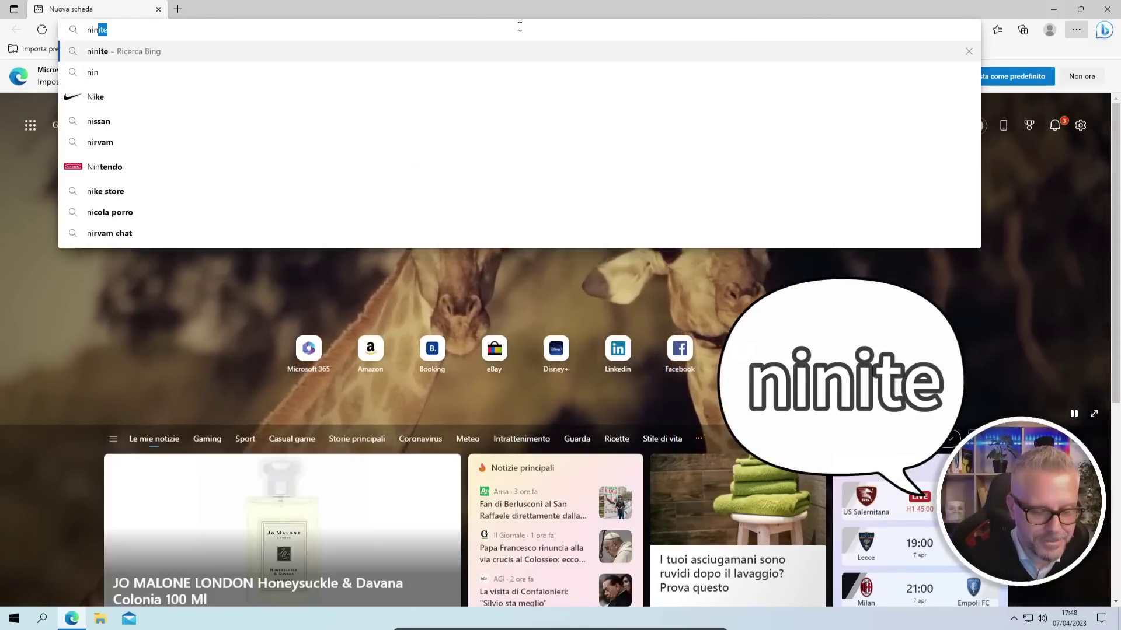
{"action": "key", "text": "Return"}
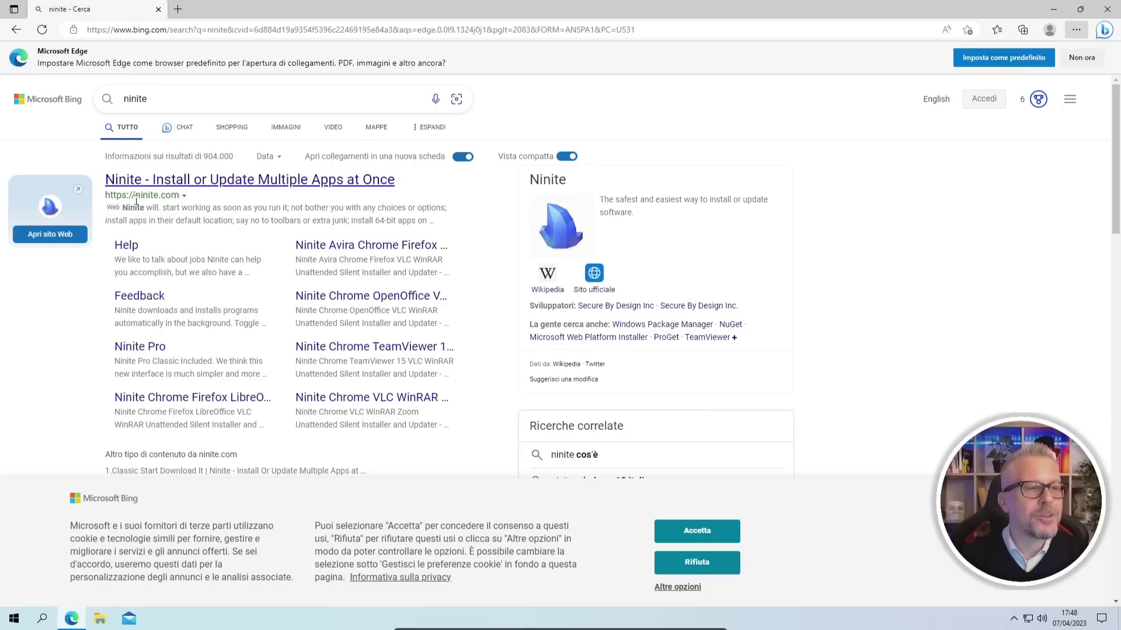
{"action": "left_click", "coordinate": [239, 184]}
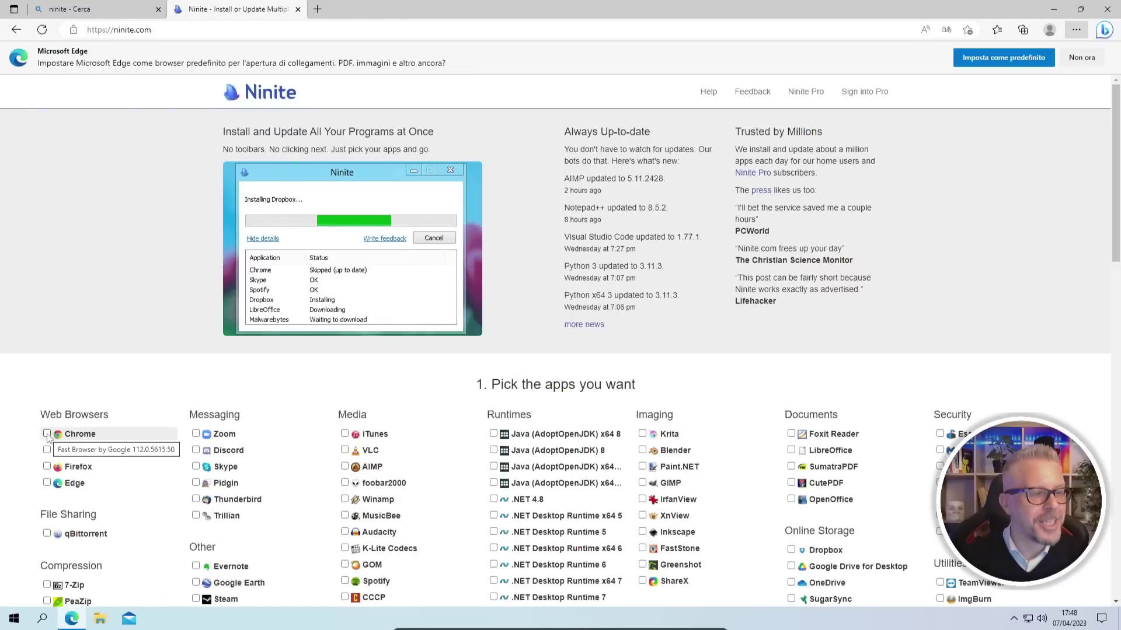
Step: Select Chrome among Ninite's web browsers and download the custom installer
{"action": "left_click", "coordinate": [47, 435]}
{"action": "scroll", "coordinate": [257, 402], "scroll_direction": "down", "scroll_amount": 10}
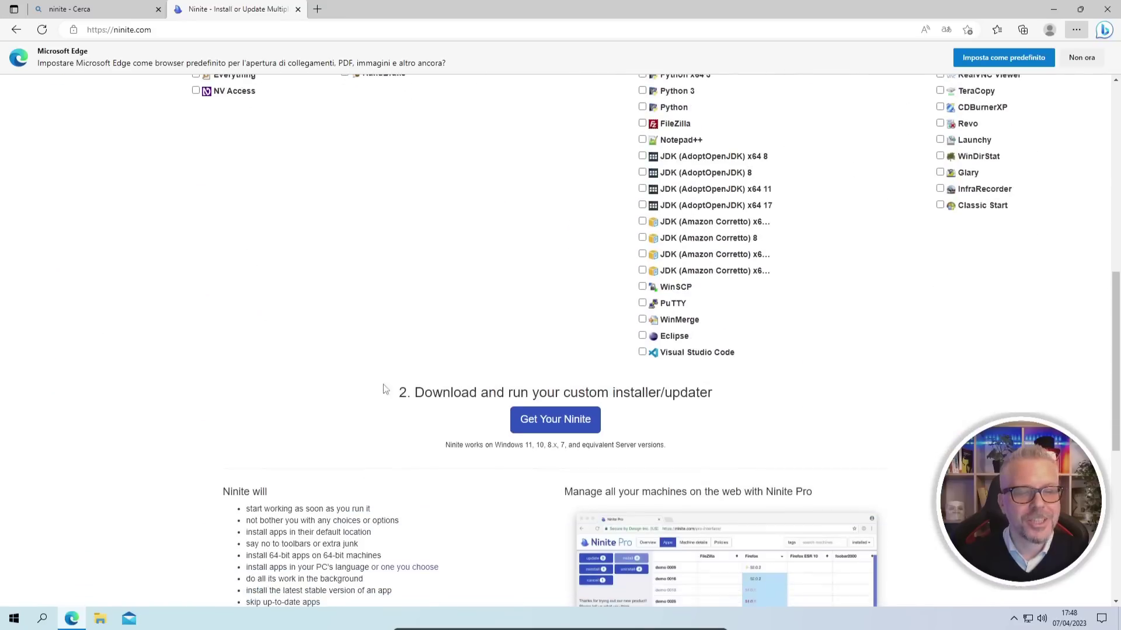
{"action": "left_click", "coordinate": [549, 424]}
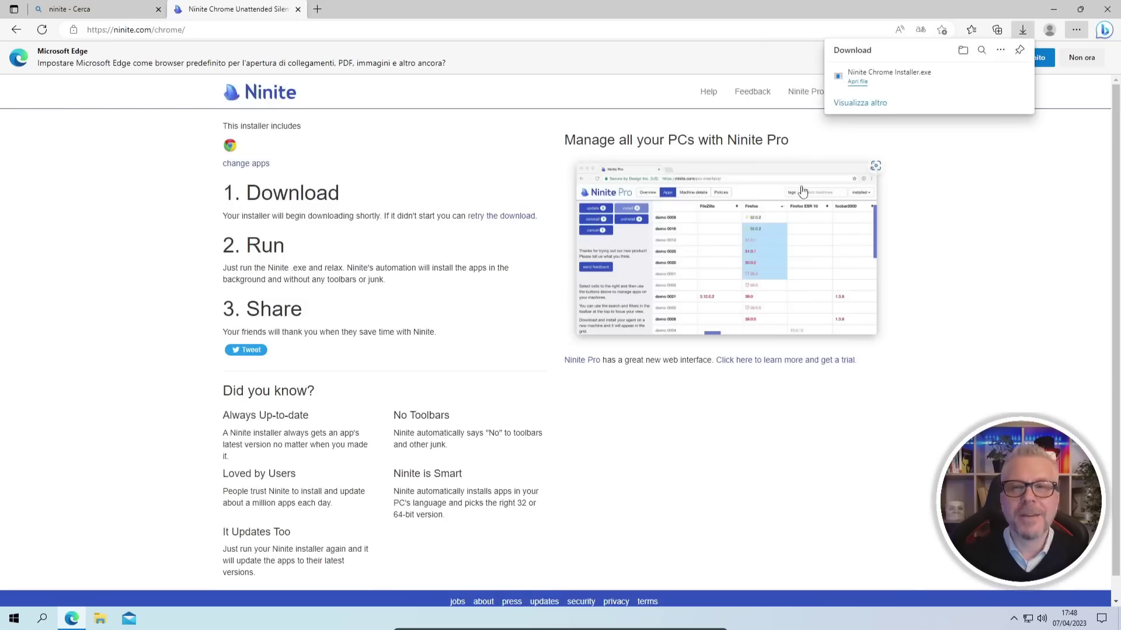
Step: Run the downloaded Ninite Chrome installer, allow its changes to the device, and close it once the installation finishes
{"action": "left_click", "coordinate": [857, 83]}
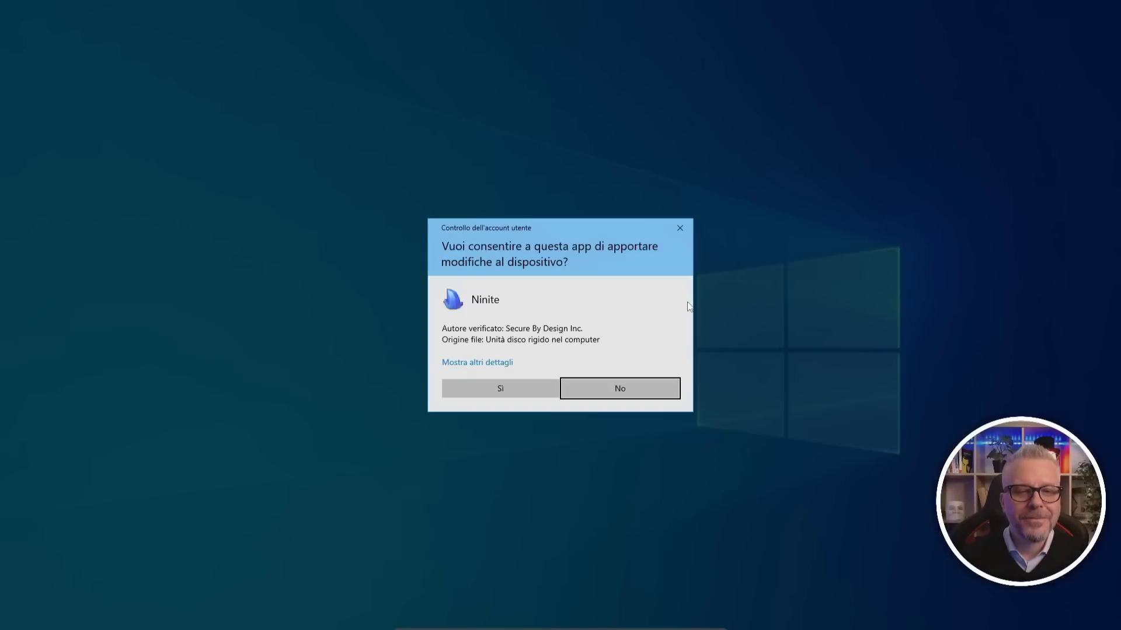
{"action": "left_click", "coordinate": [510, 390]}
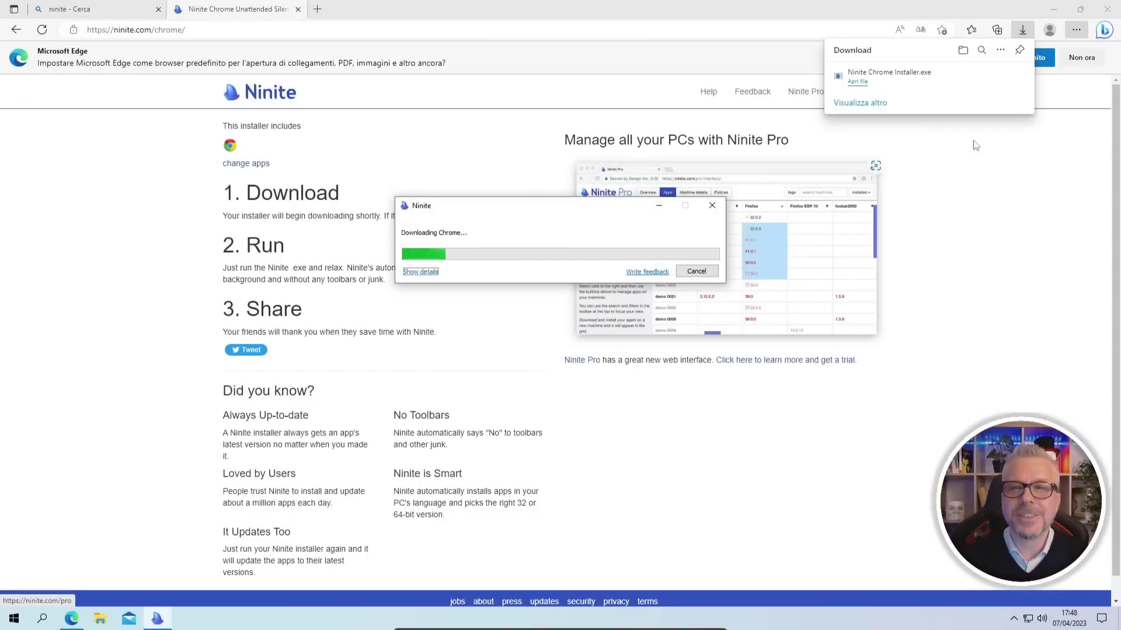
{"action": "left_click", "coordinate": [1109, 13]}
{"action": "left_click", "coordinate": [1109, 13]}
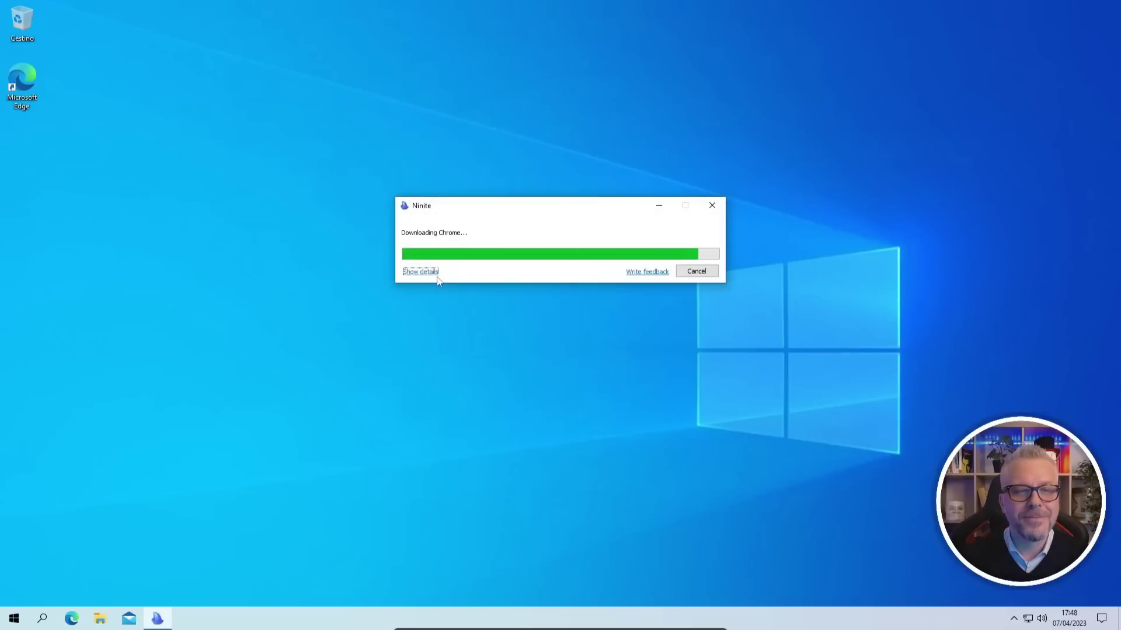
{"action": "left_click", "coordinate": [421, 272]}
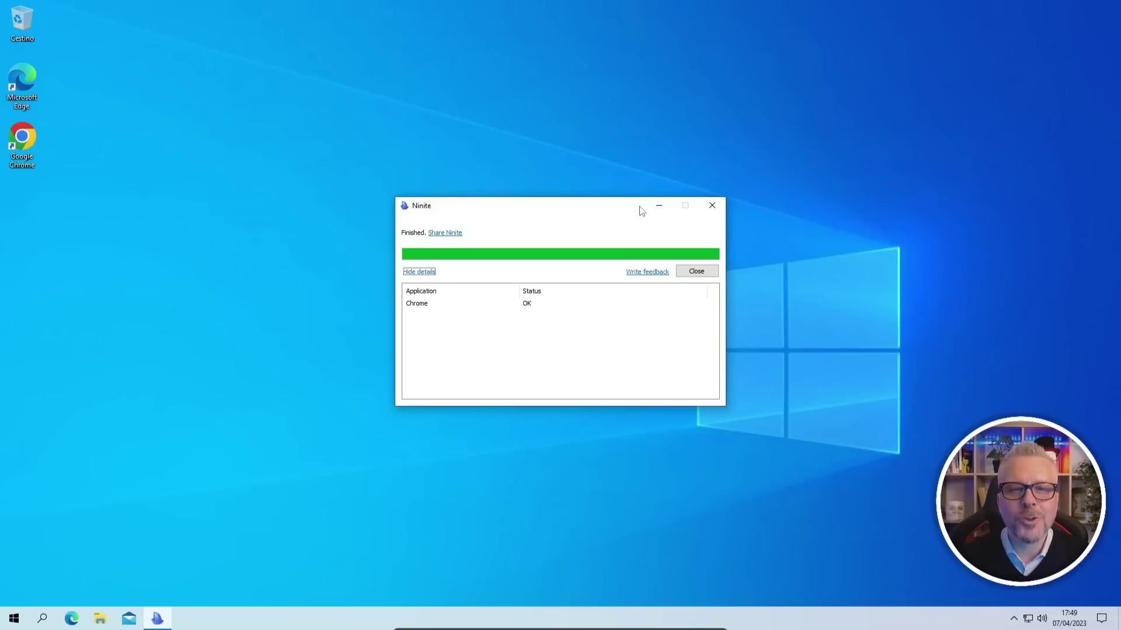
{"action": "left_click", "coordinate": [698, 272]}
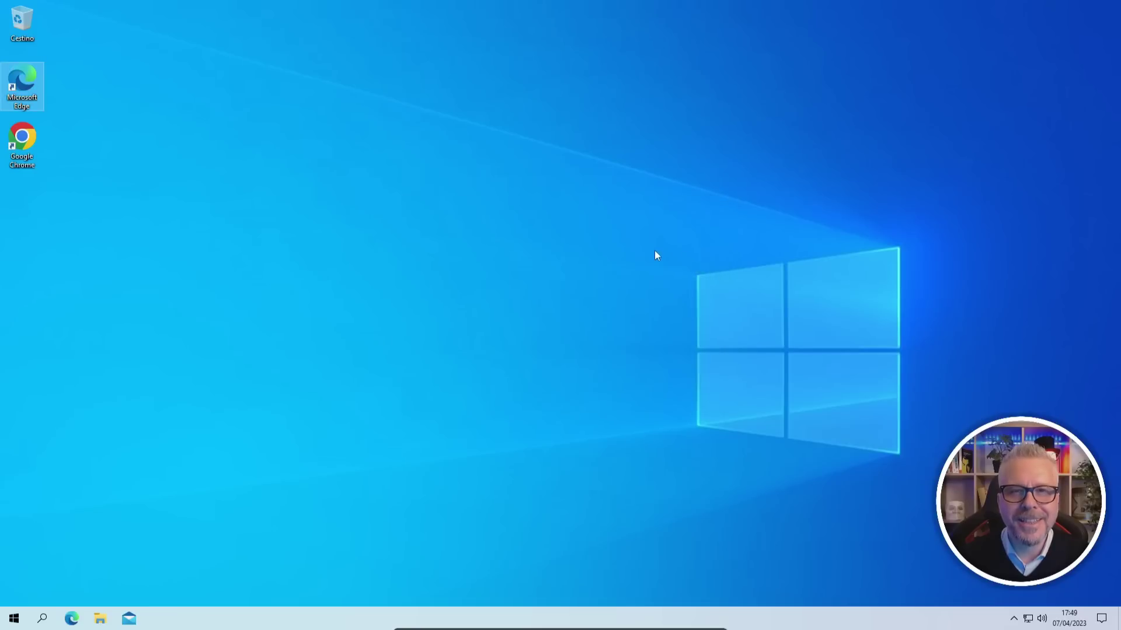
Step: Launch Google Chrome from the desktop and go to chrome://flags
{"action": "double_click", "coordinate": [20, 141]}
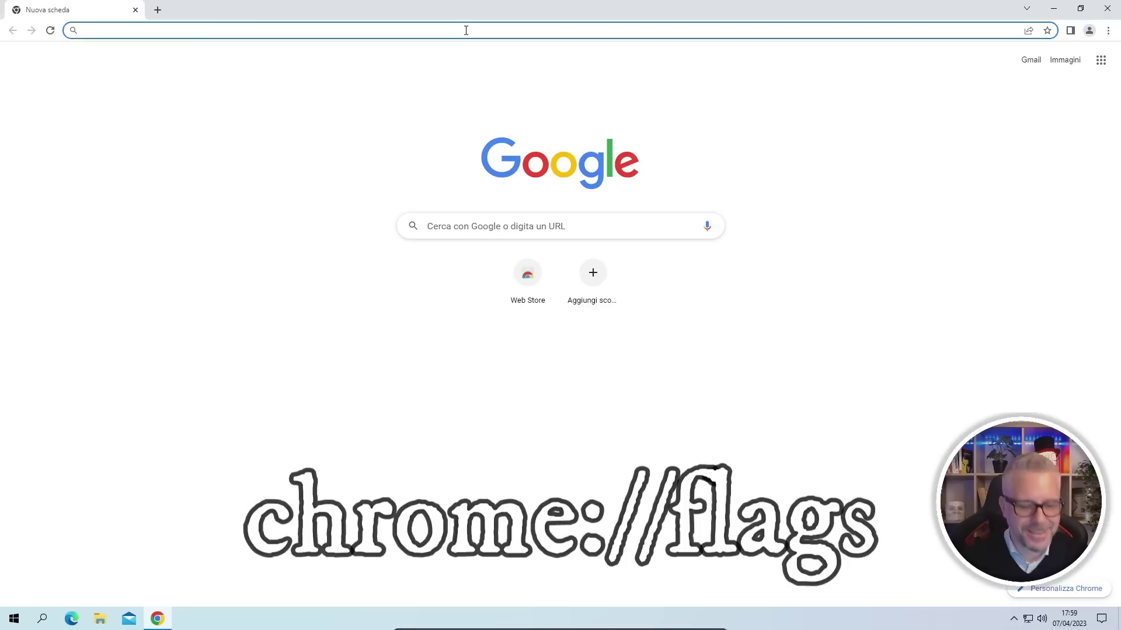
{"action": "type", "text": "chrome://"}
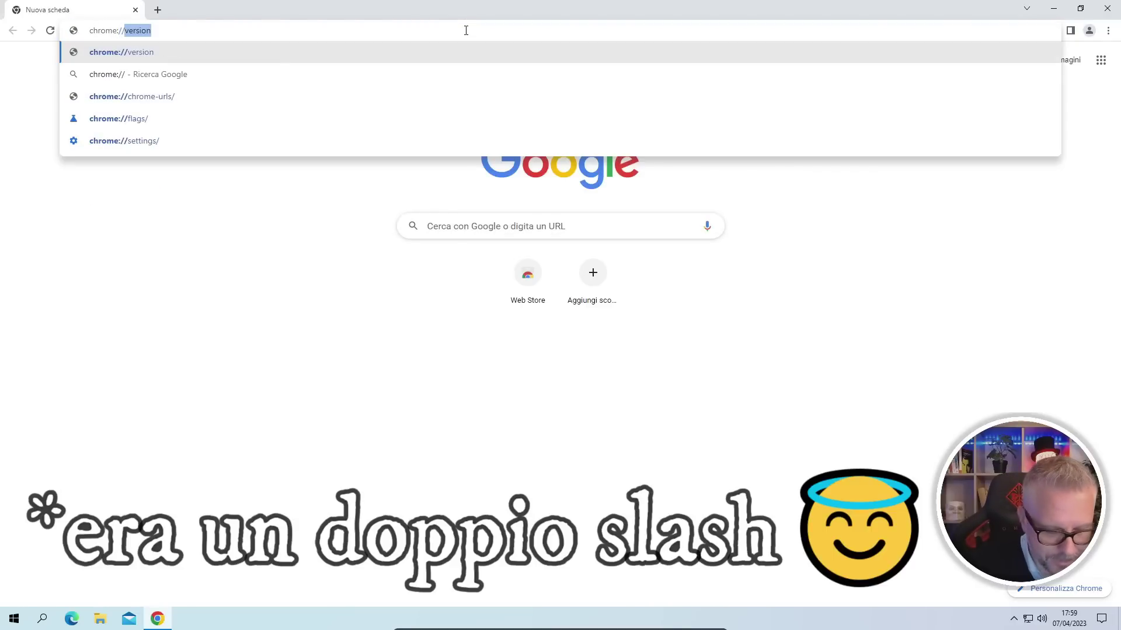
{"action": "type", "text": "flags"}
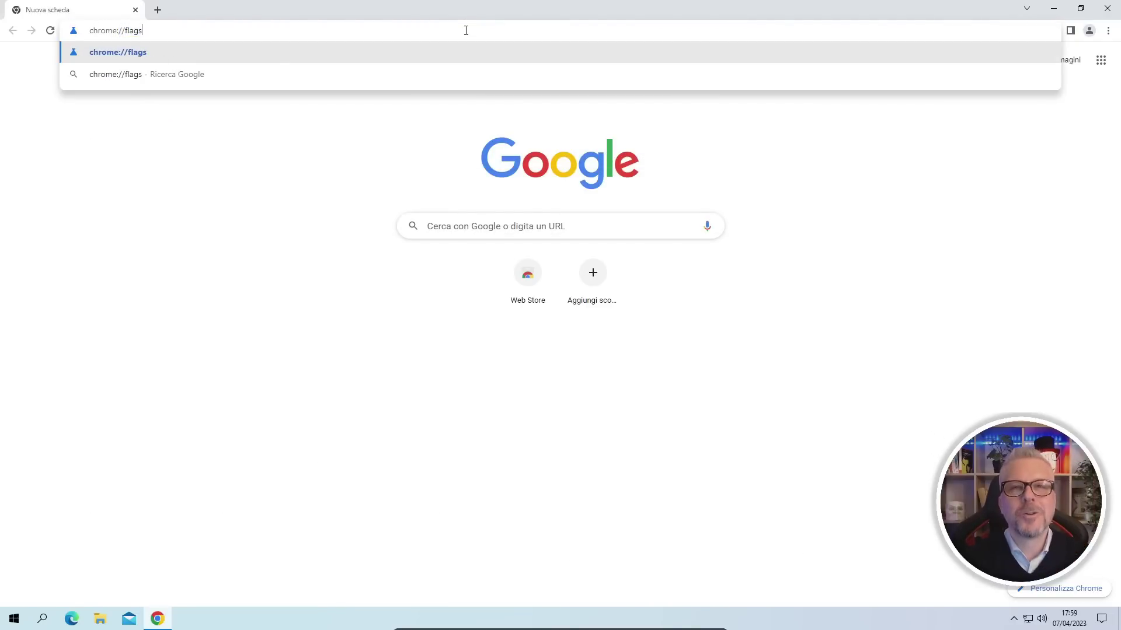
{"action": "key", "text": "Return"}
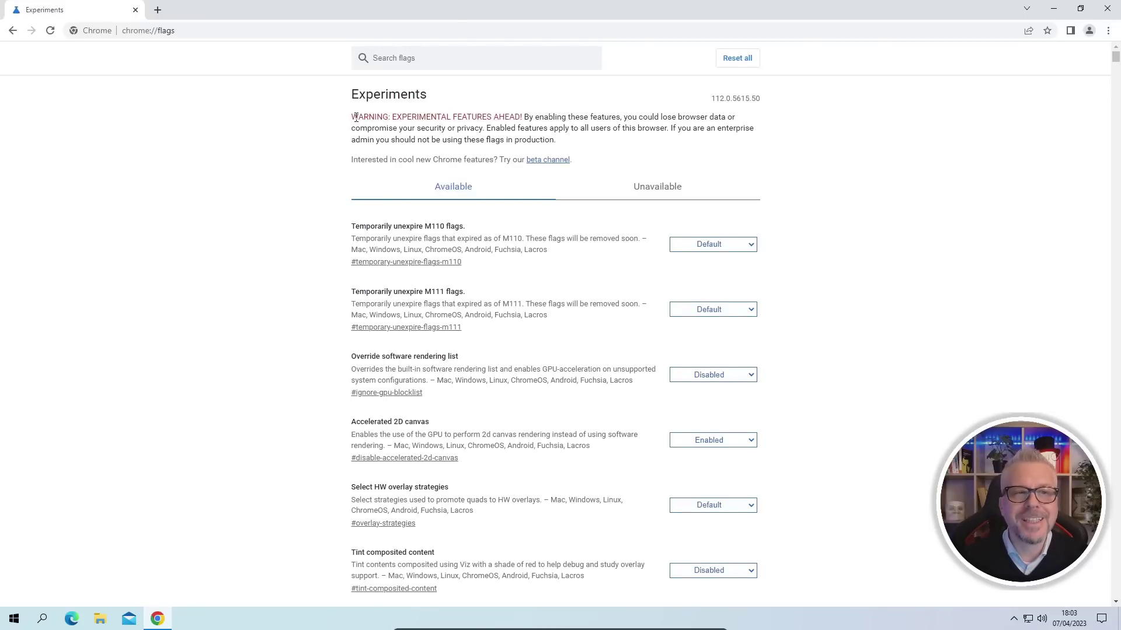
Step: Examine the experimental features warning and look over the lists of available and unavailable flags
{"action": "left_click_drag", "start_coordinate": [352, 121], "coordinate": [523, 119]}
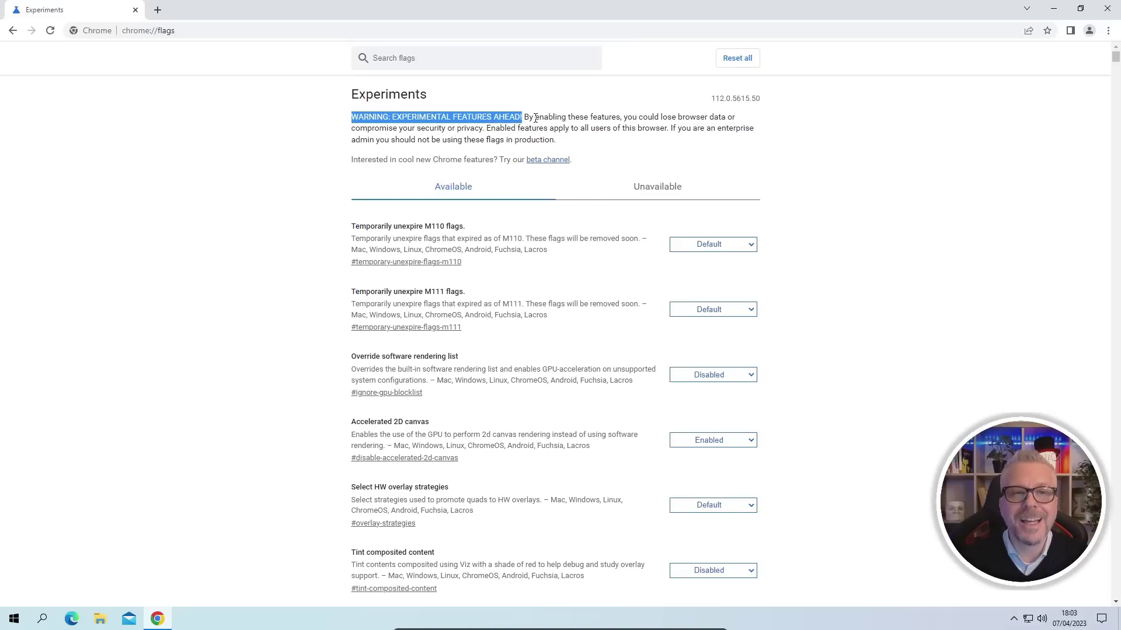
{"action": "left_click_drag", "start_coordinate": [534, 119], "coordinate": [703, 121]}
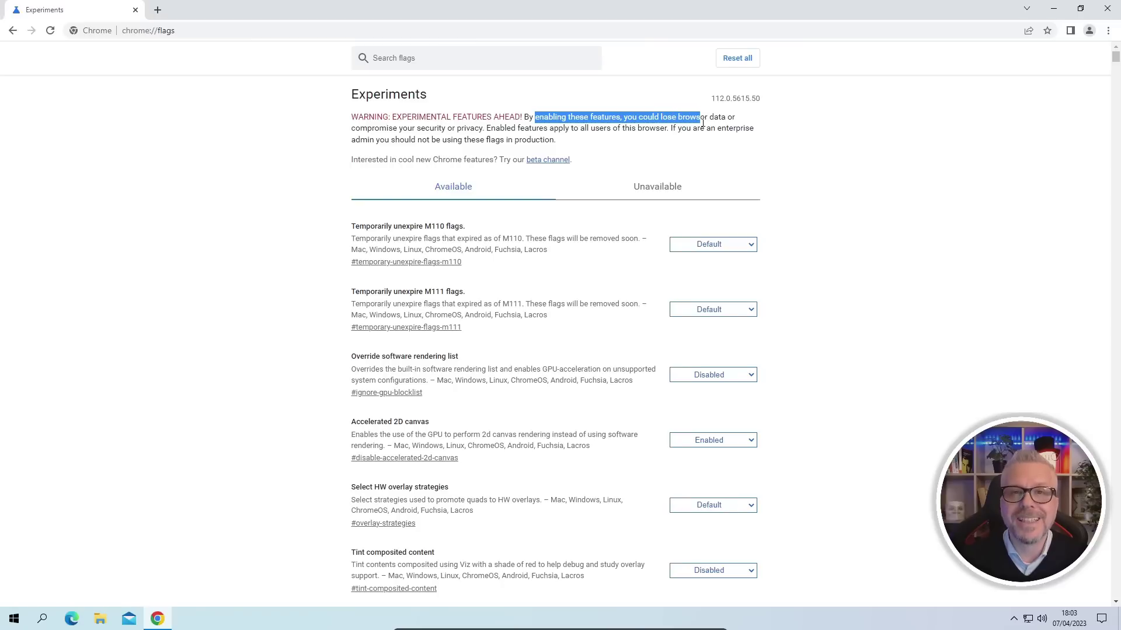
{"action": "left_click", "coordinate": [380, 129]}
{"action": "left_click_drag", "start_coordinate": [355, 129], "coordinate": [473, 133]}
{"action": "left_click", "coordinate": [465, 134]}
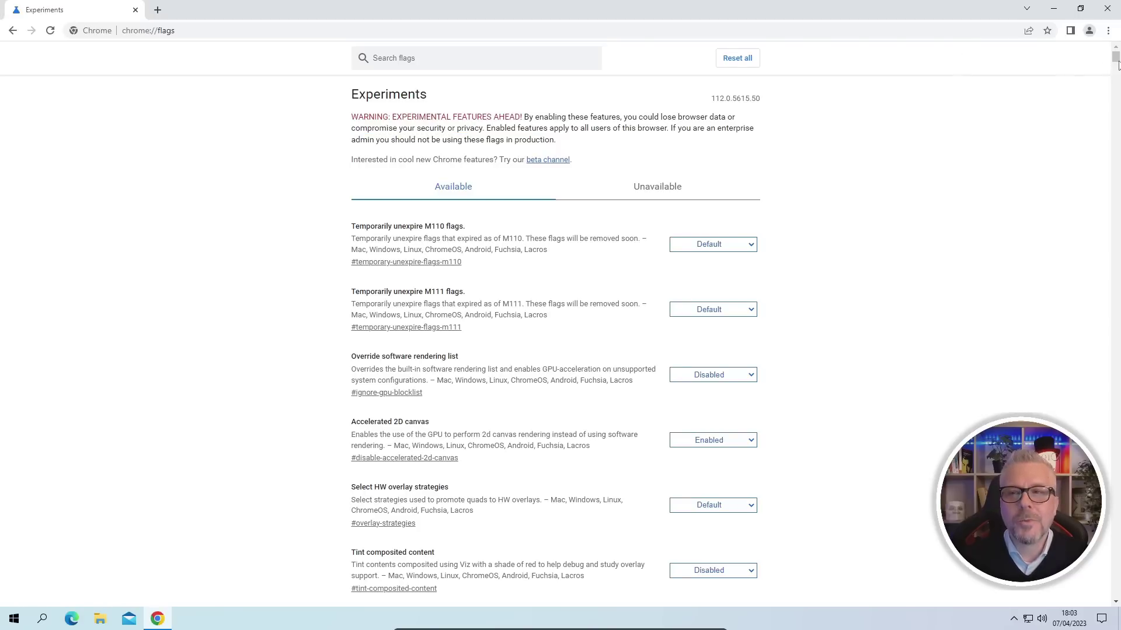
{"action": "mouse_move", "coordinate": [1115, 60]}
{"action": "left_mouse_down"}
{"action": "mouse_move", "coordinate": [1109, 132]}
{"action": "mouse_move", "coordinate": [1101, 53]}
{"action": "left_mouse_up"}
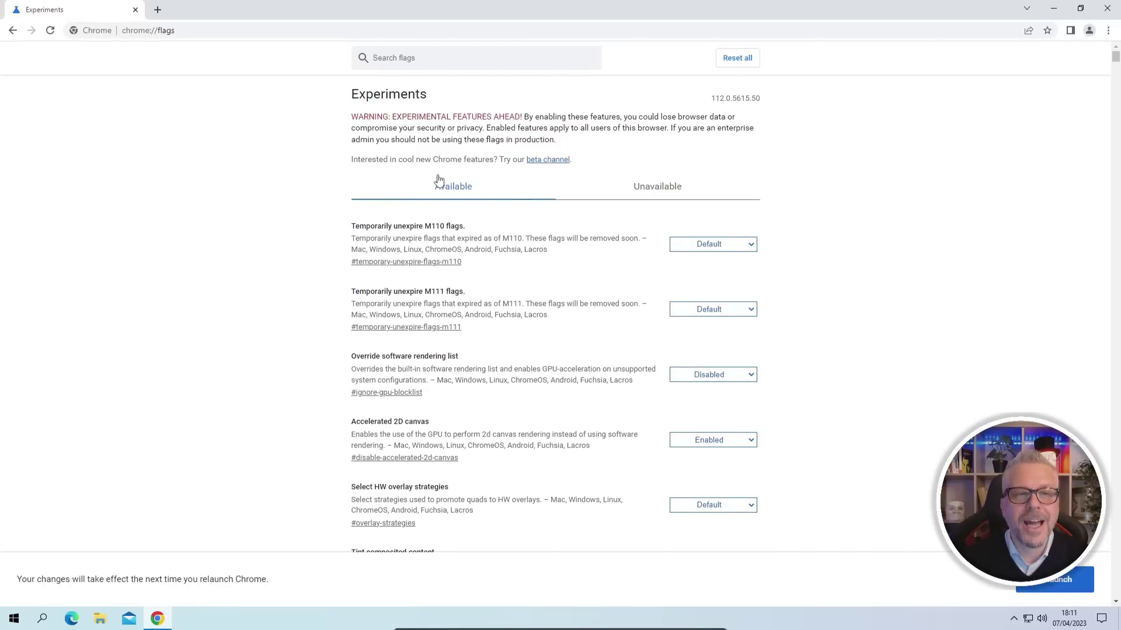
{"action": "left_click", "coordinate": [654, 187]}
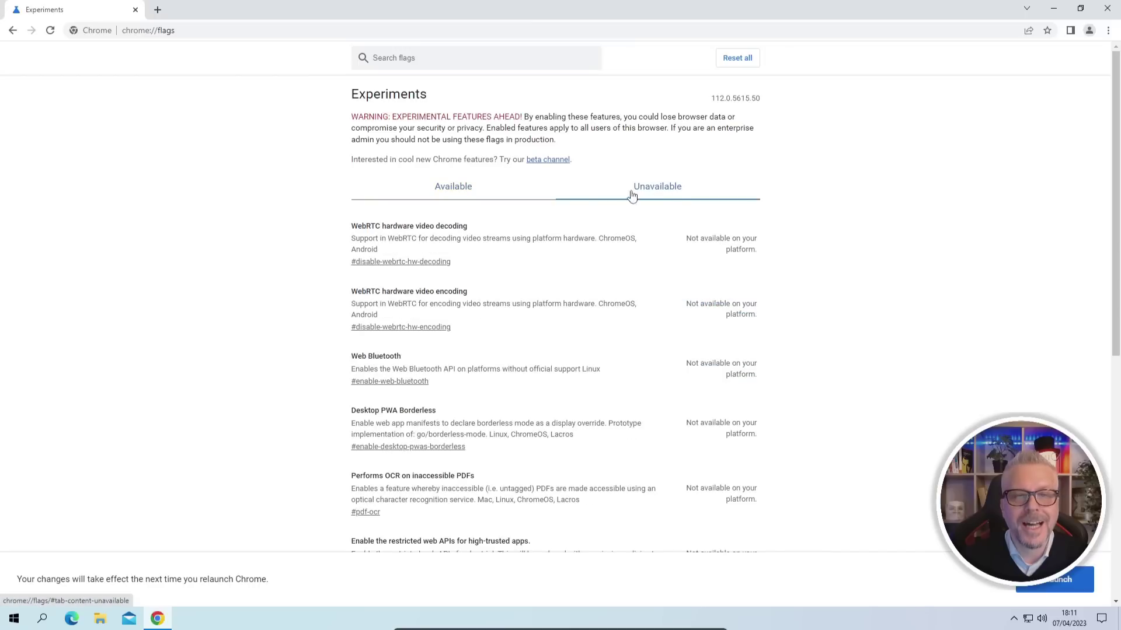
{"action": "left_click", "coordinate": [461, 195]}
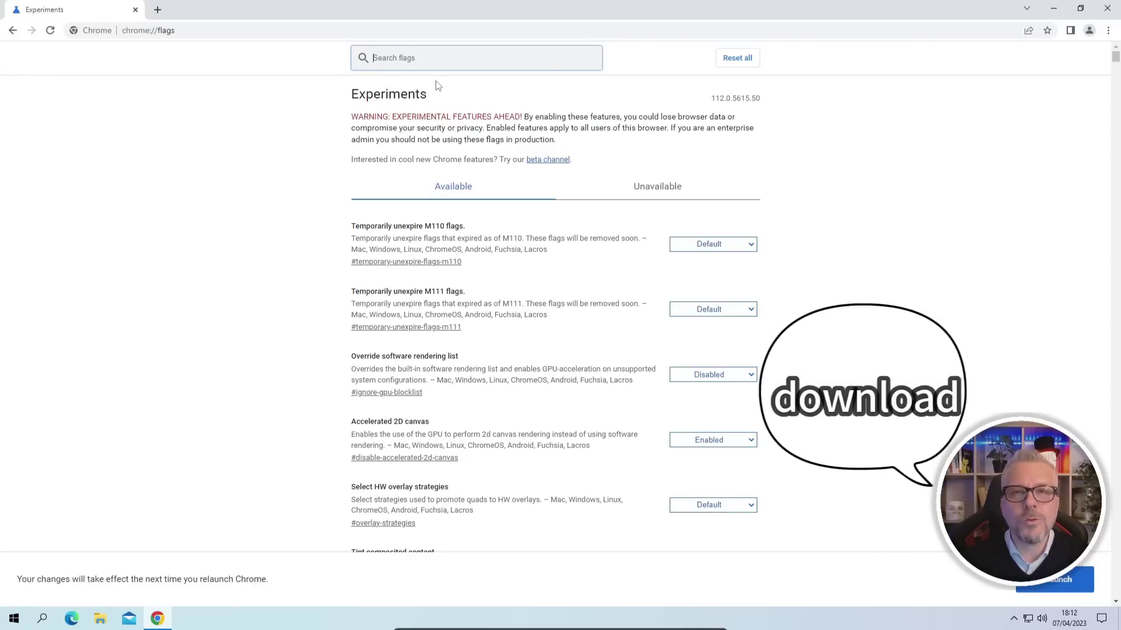
Step: Search the flags for "download" and set Parallel downloading to Enabled
{"action": "type", "text": "download"}
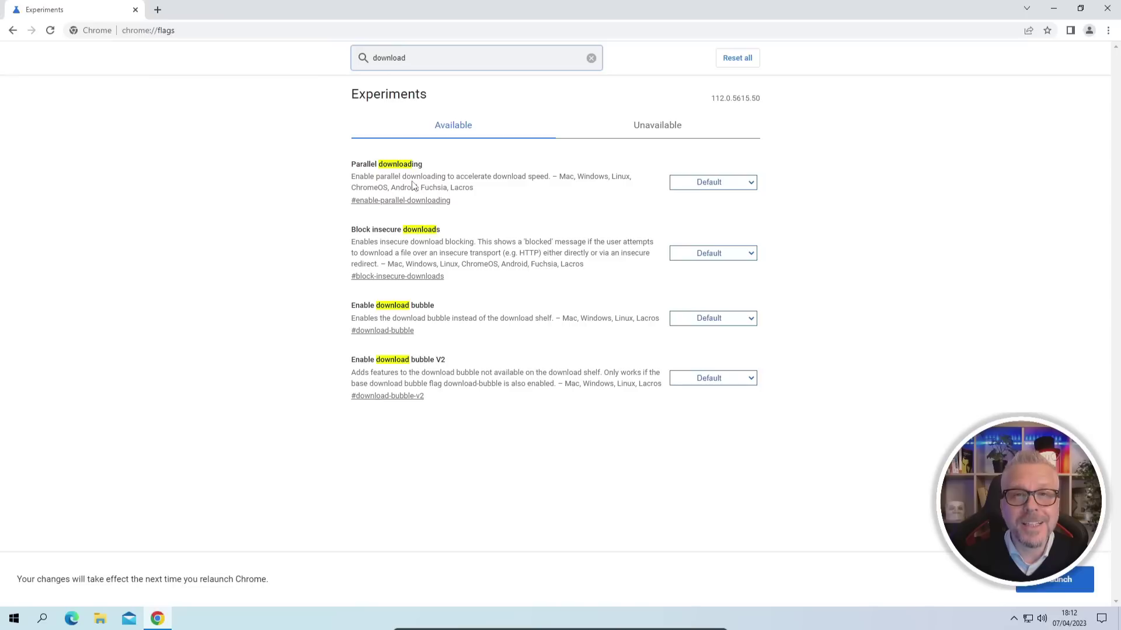
{"action": "left_click", "coordinate": [727, 185]}
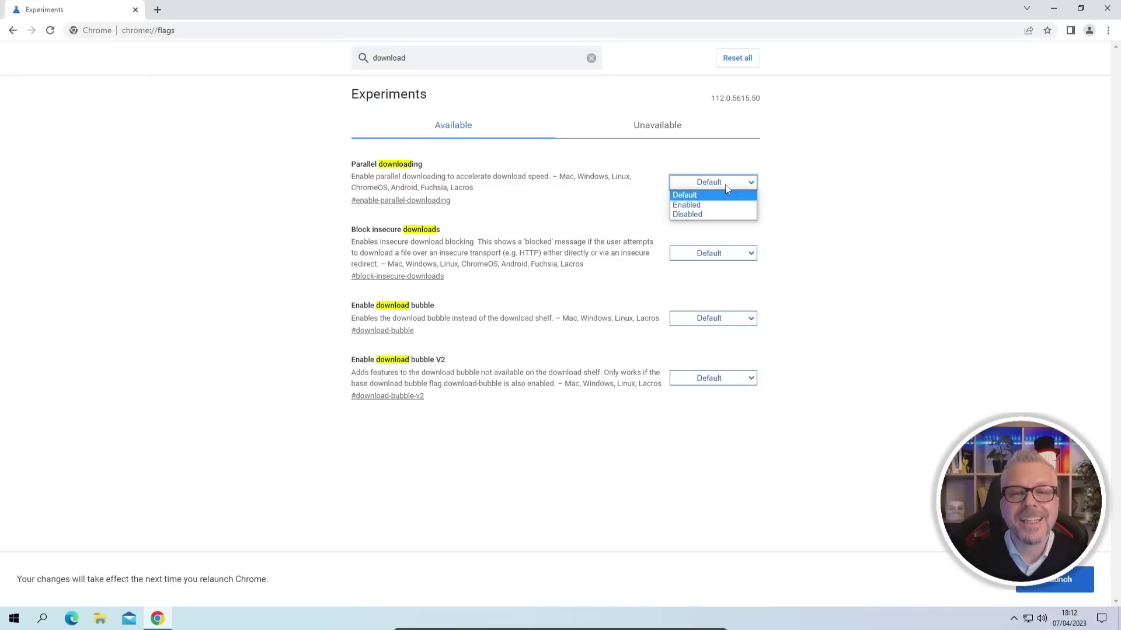
{"action": "left_click", "coordinate": [686, 206]}
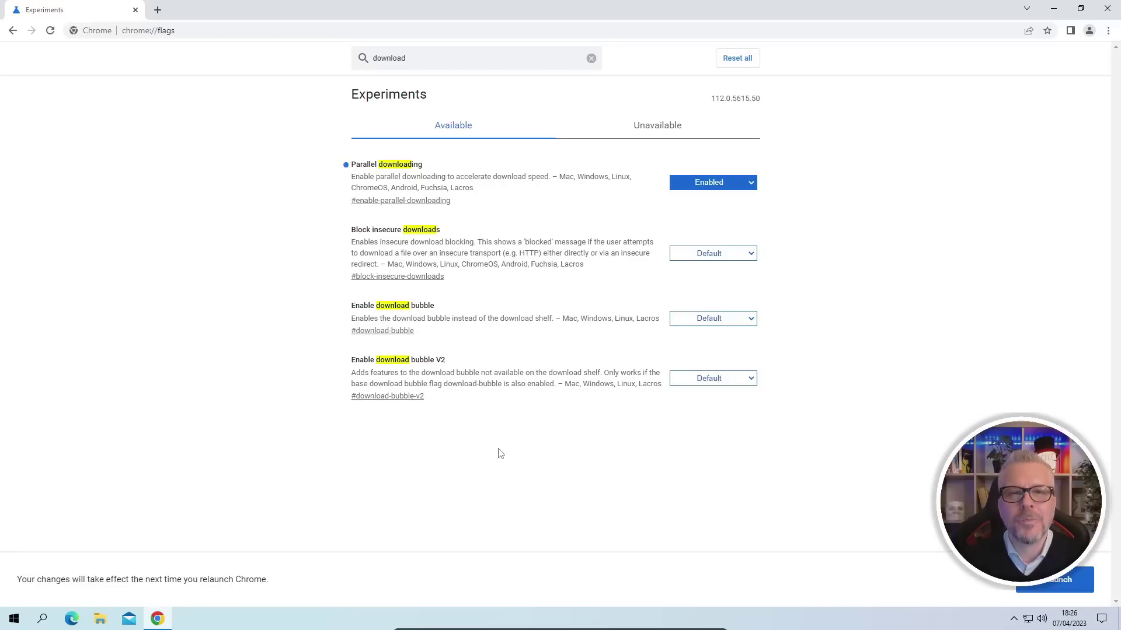
Step: Search the flags for "gpu" and set GPU rasterization to Enabled
{"action": "left_click", "coordinate": [591, 59]}
{"action": "left_click", "coordinate": [512, 61]}
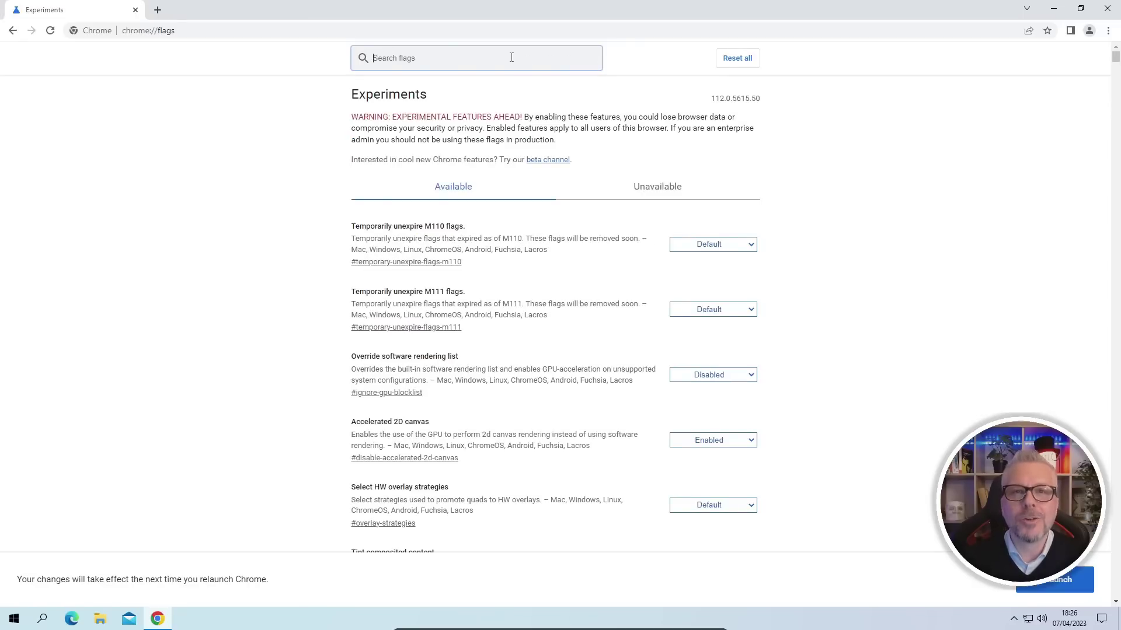
{"action": "type", "text": "gpu"}
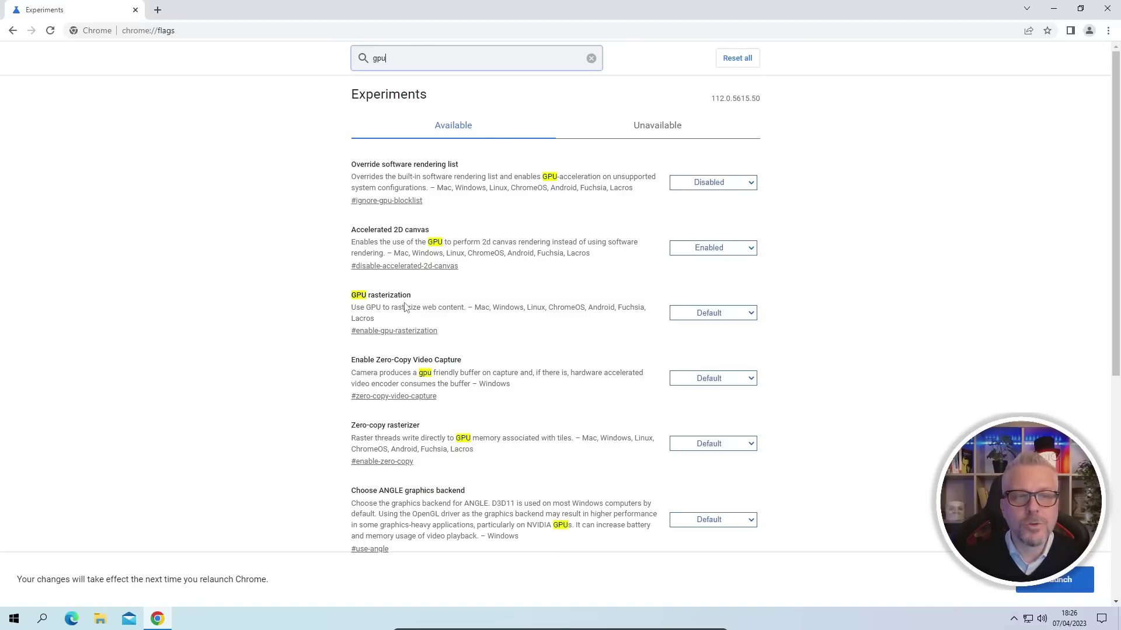
{"action": "left_click", "coordinate": [750, 314]}
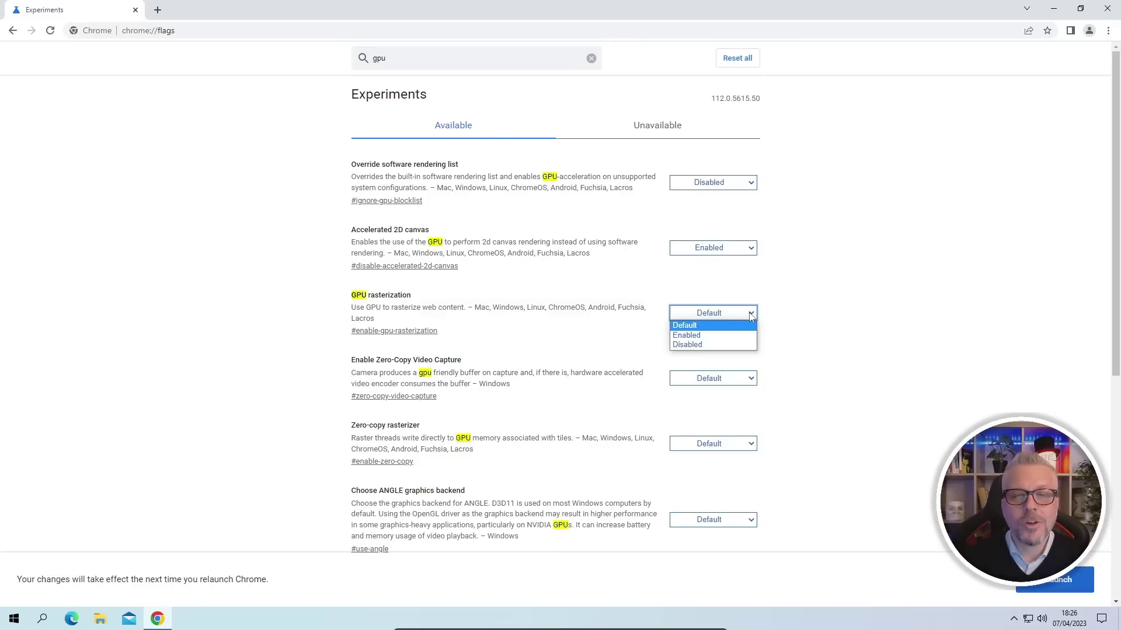
{"action": "left_click", "coordinate": [696, 337]}
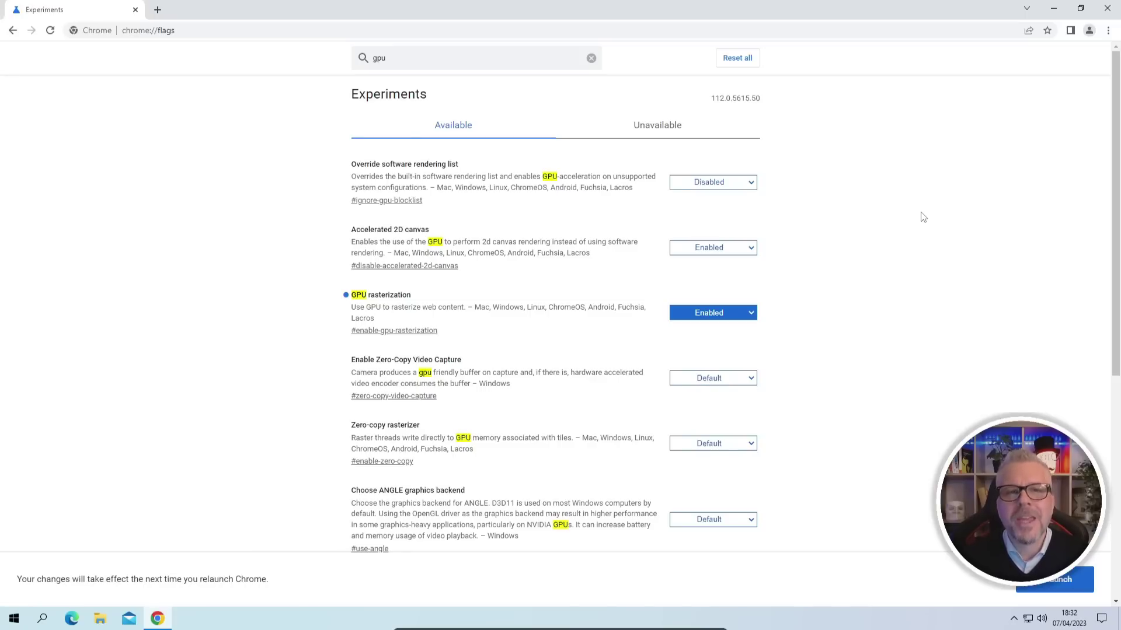
Step: Search the flags for "dark mode", set Auto Dark Mode for Web Contents to Enabled, and relaunch the browser
{"action": "left_click", "coordinate": [591, 59]}
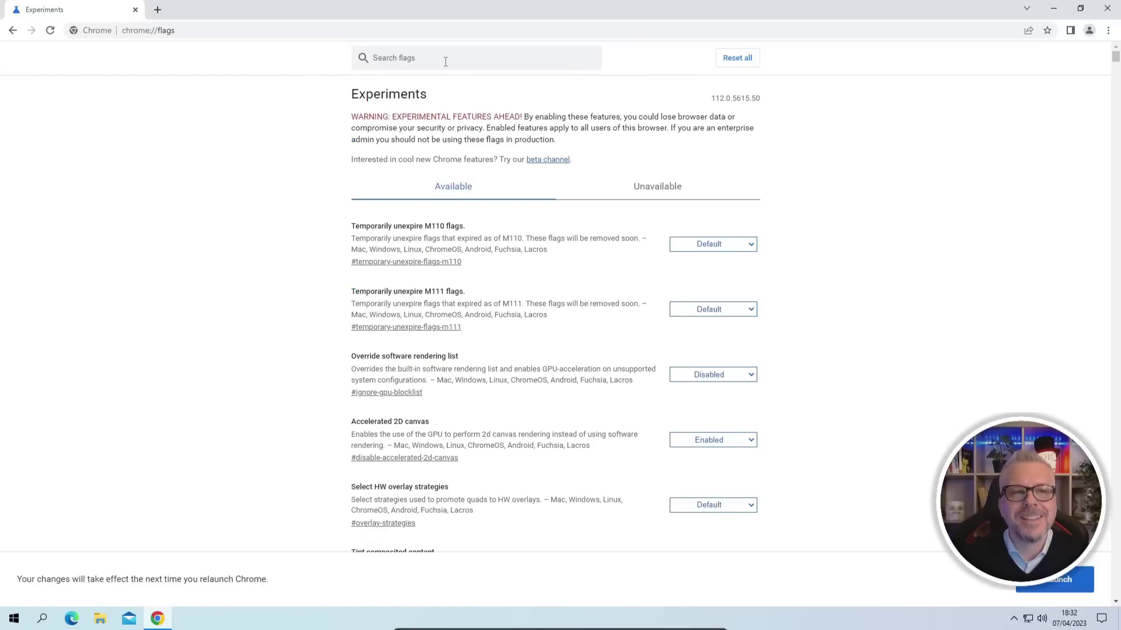
{"action": "left_click", "coordinate": [438, 59]}
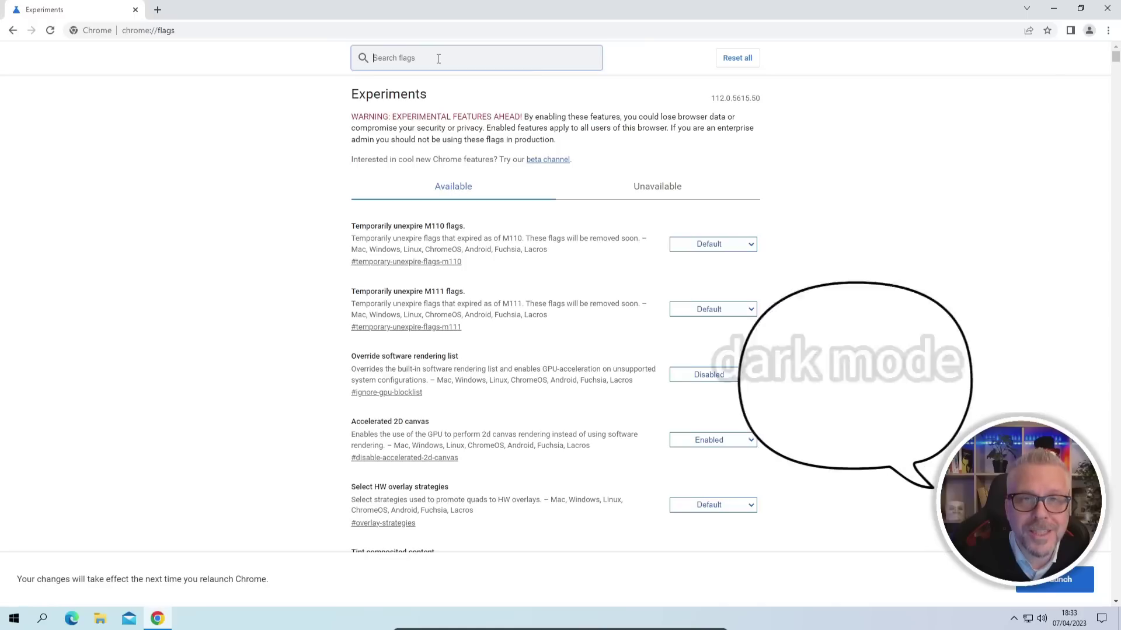
{"action": "type", "text": "dark mode"}
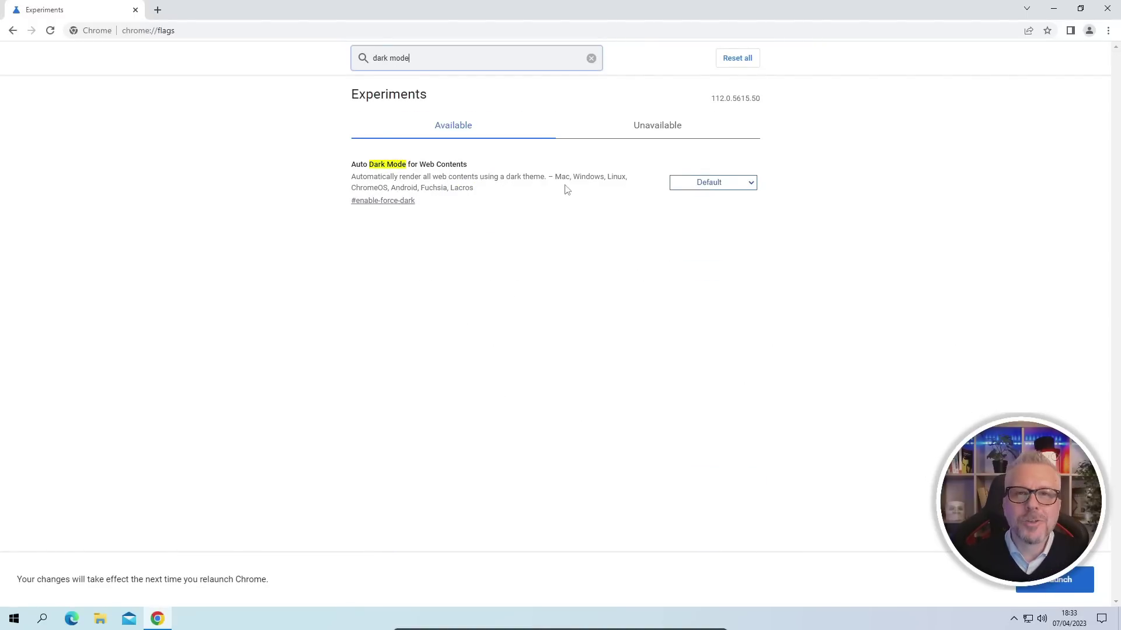
{"action": "left_click", "coordinate": [722, 187]}
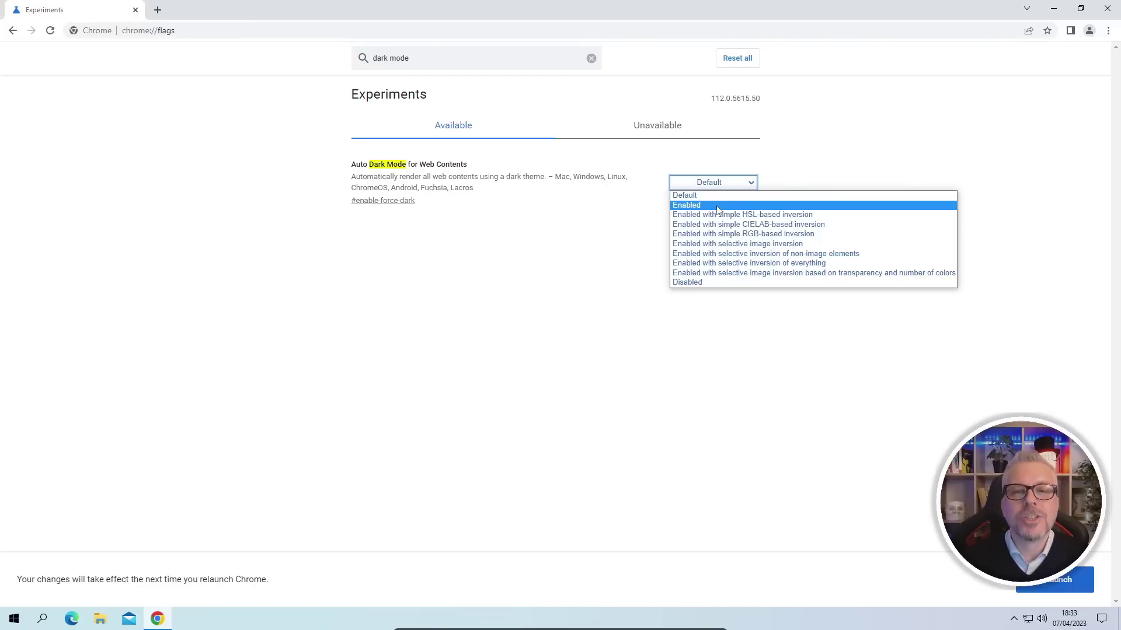
{"action": "left_click", "coordinate": [718, 206]}
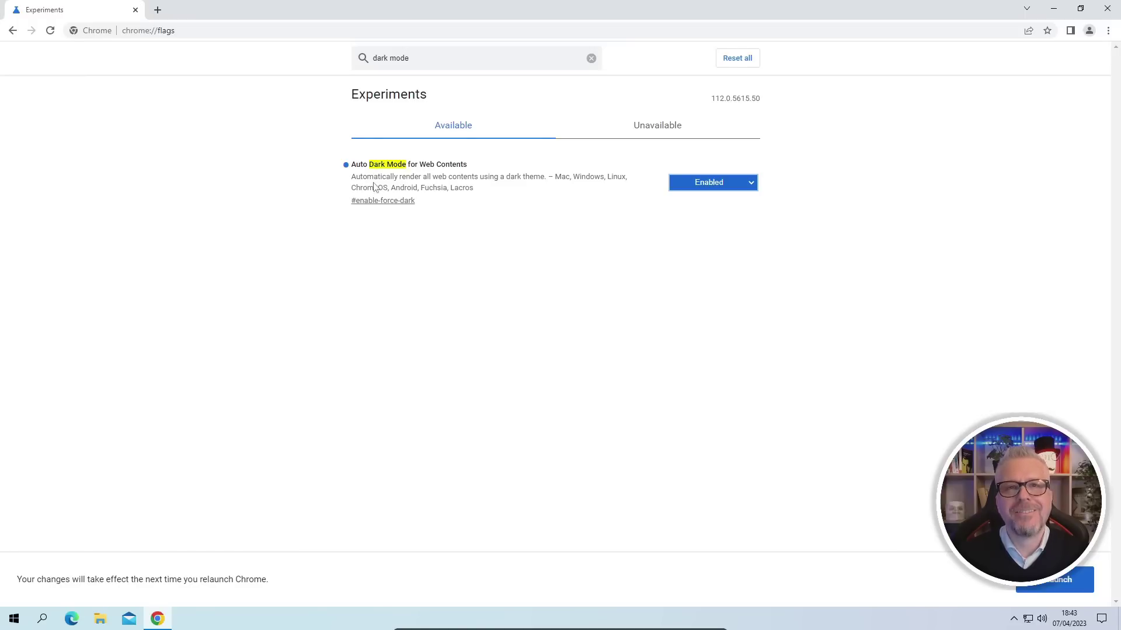
{"action": "left_click", "coordinate": [1054, 590]}
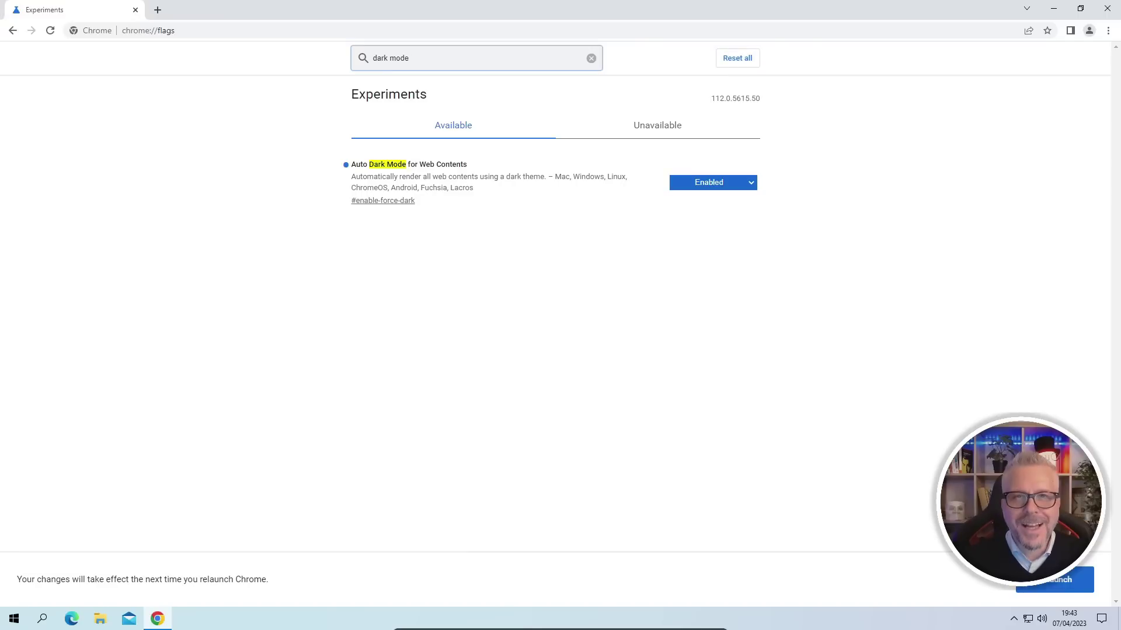
Step: Relaunch Chrome to apply the flags, and open Microsoft Edge in a window beside it
{"action": "left_click", "coordinate": [1055, 583]}
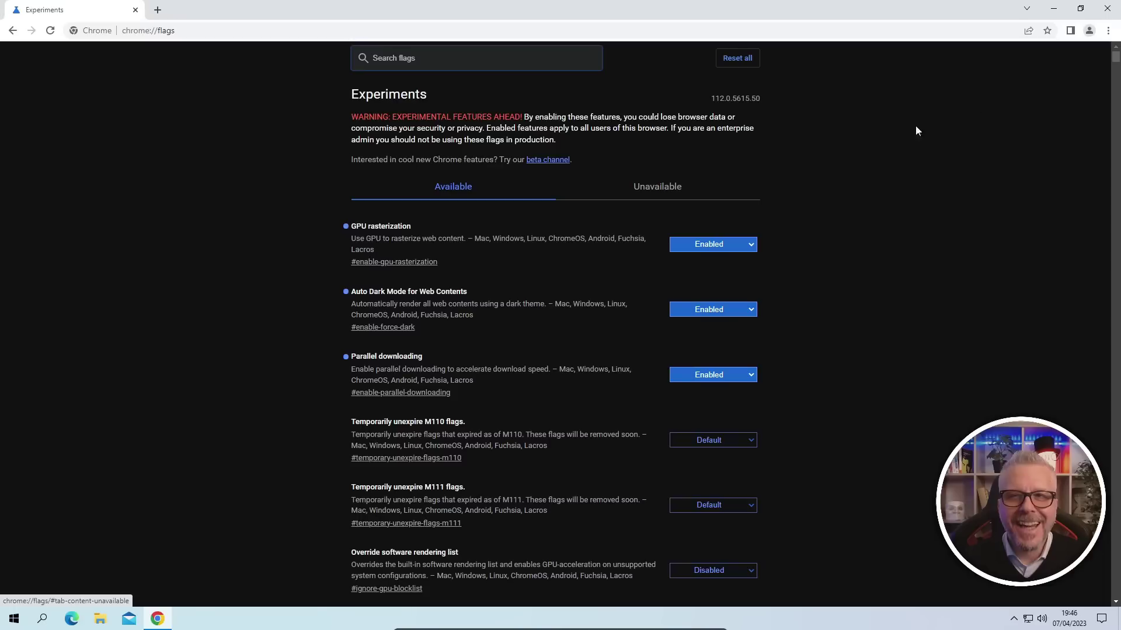
{"action": "left_click", "coordinate": [1080, 10]}
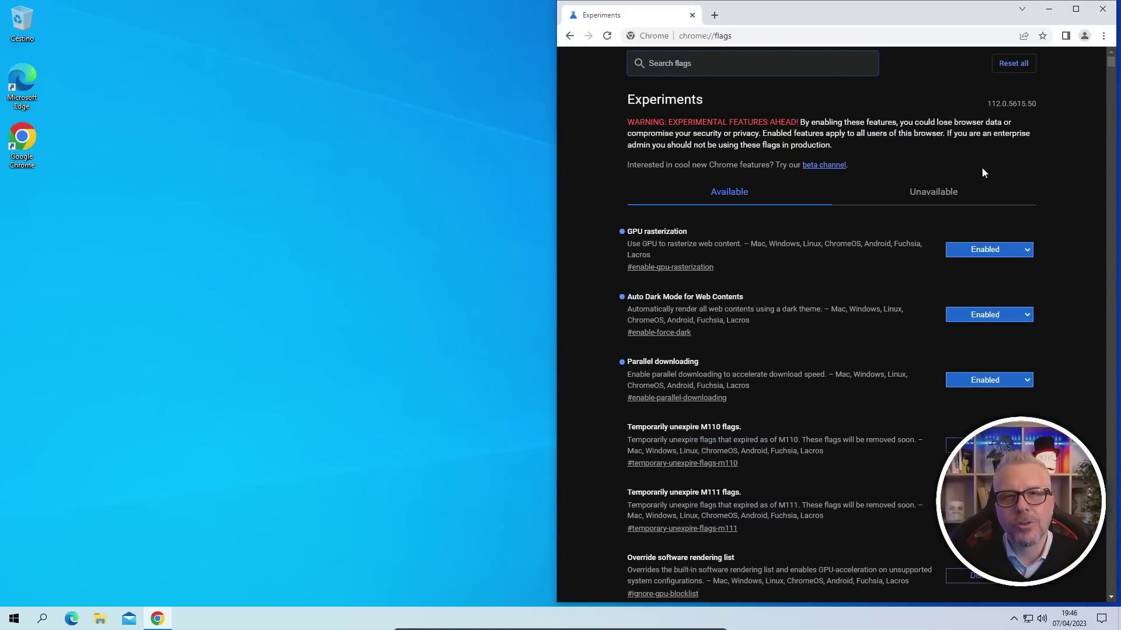
{"action": "double_click", "coordinate": [25, 83]}
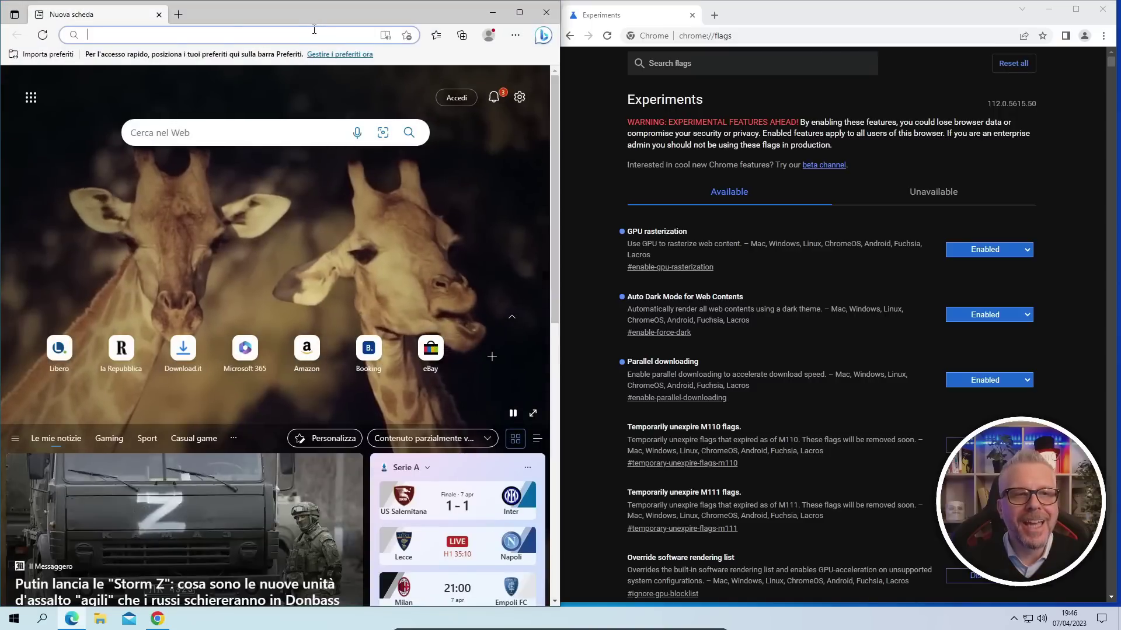
Step: Search Google in Chrome for "ubuntu" and open the Ubuntu Italia homepage
{"action": "left_click", "coordinate": [758, 38]}
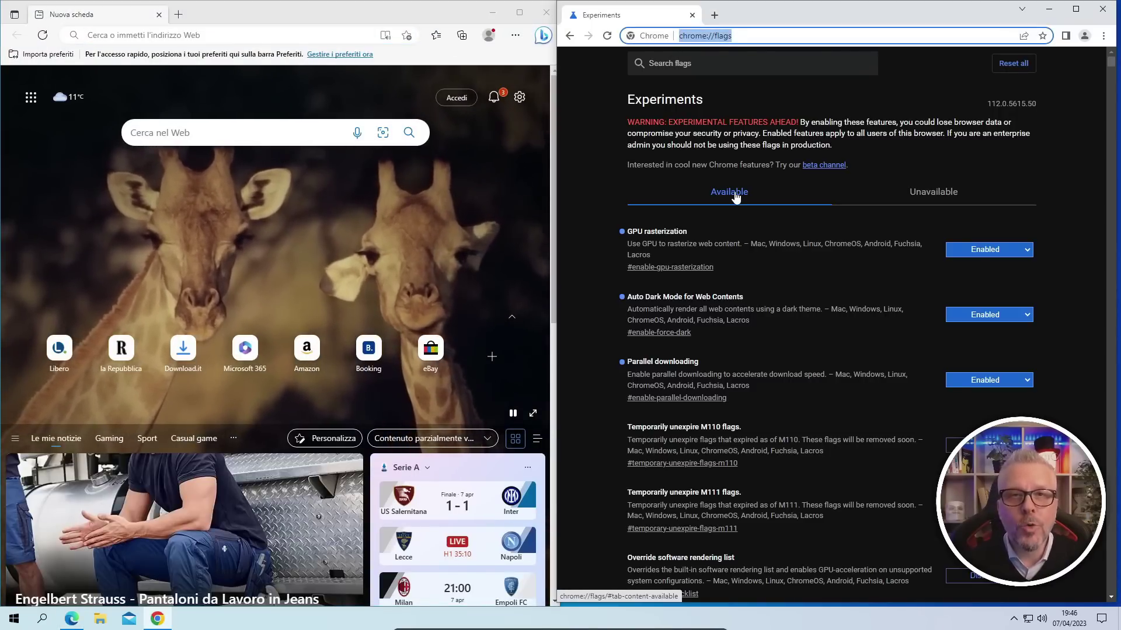
{"action": "type", "text": "ubuntu"}
{"action": "key", "text": "Return"}
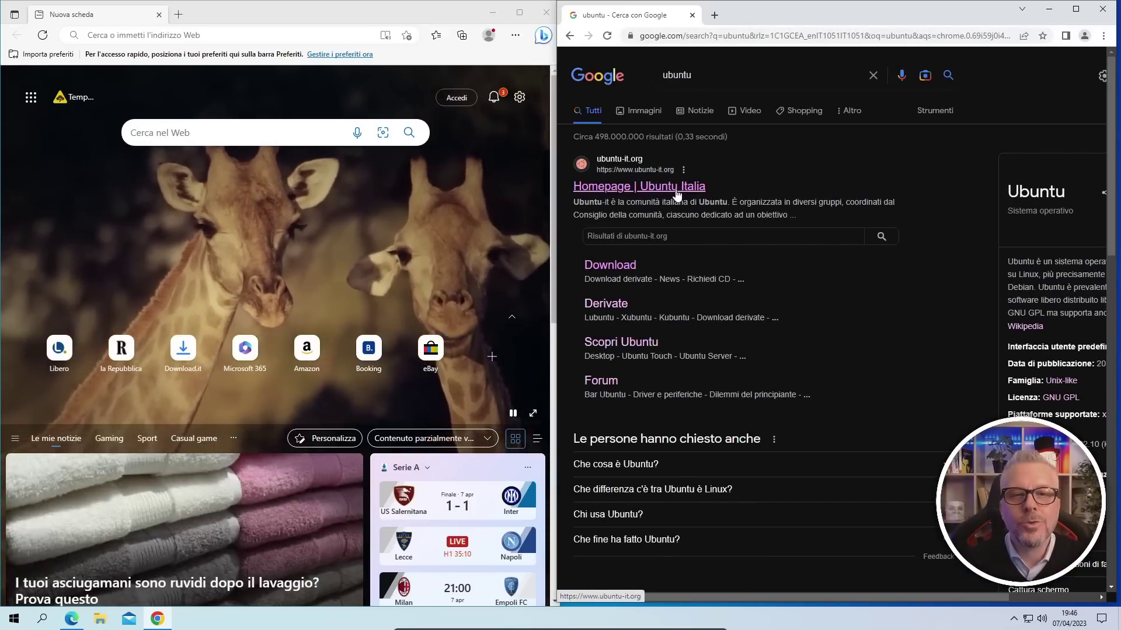
{"action": "left_click", "coordinate": [676, 192]}
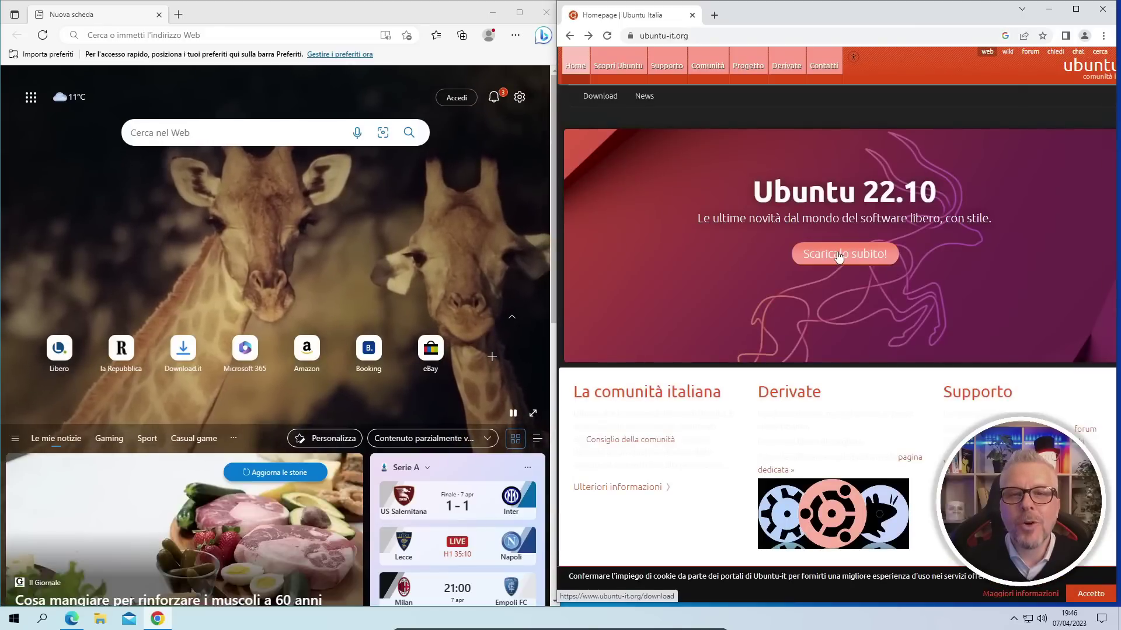
Step: Start downloading the Ubuntu 22.04.2 LTS Desktop image in Chrome to check its speed, and cancel the download
{"action": "left_click", "coordinate": [838, 258]}
{"action": "left_click", "coordinate": [1009, 293]}
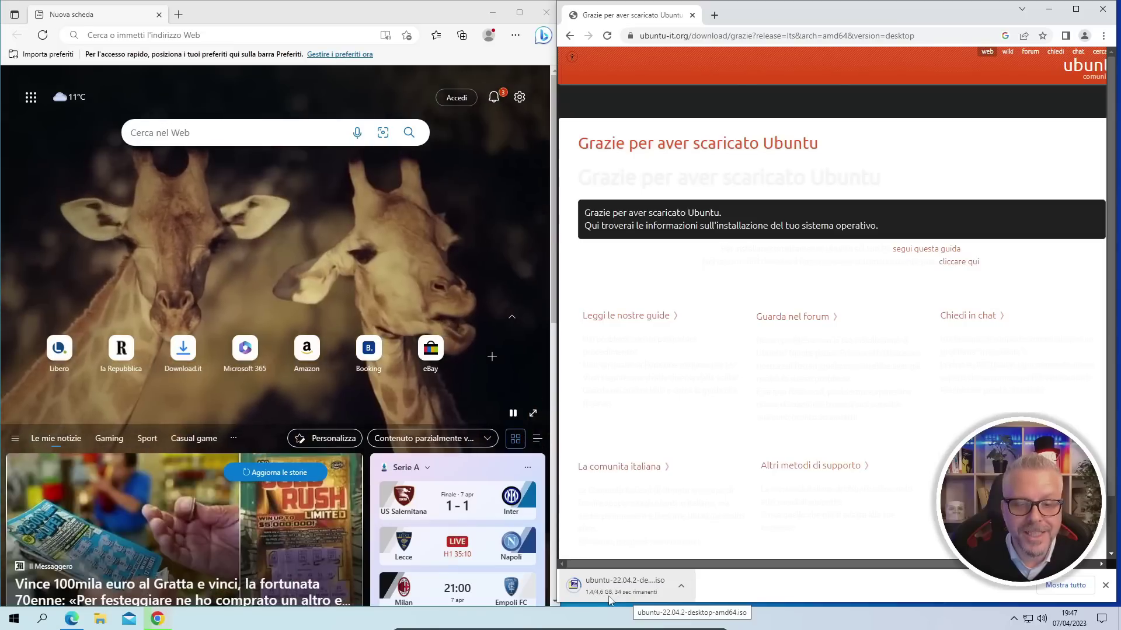
{"action": "left_click", "coordinate": [680, 585]}
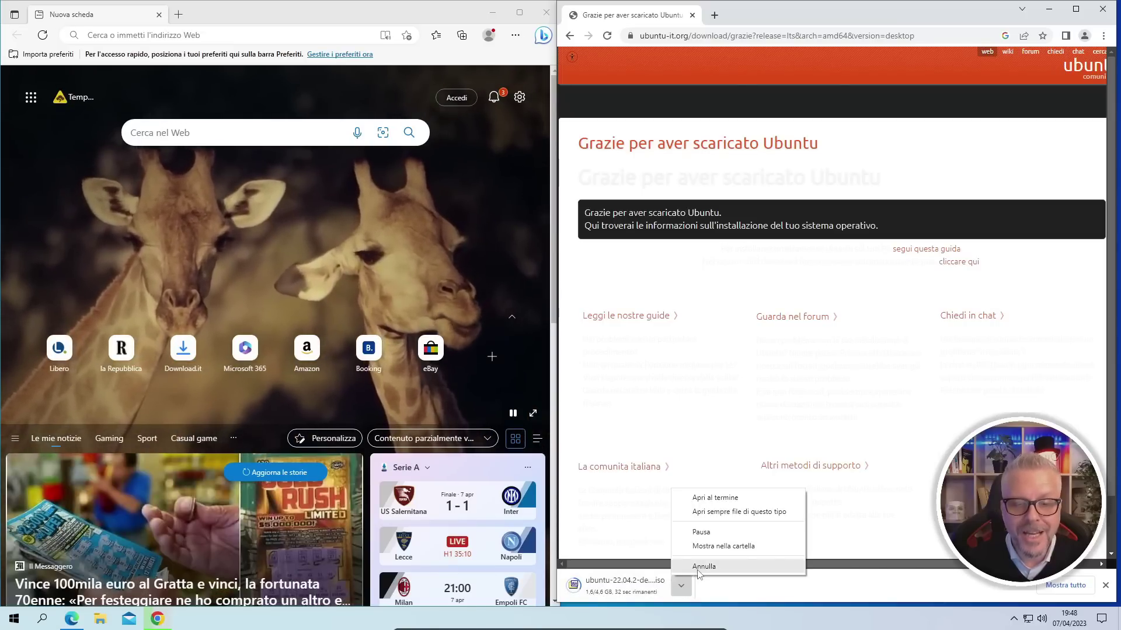
{"action": "left_click", "coordinate": [699, 567]}
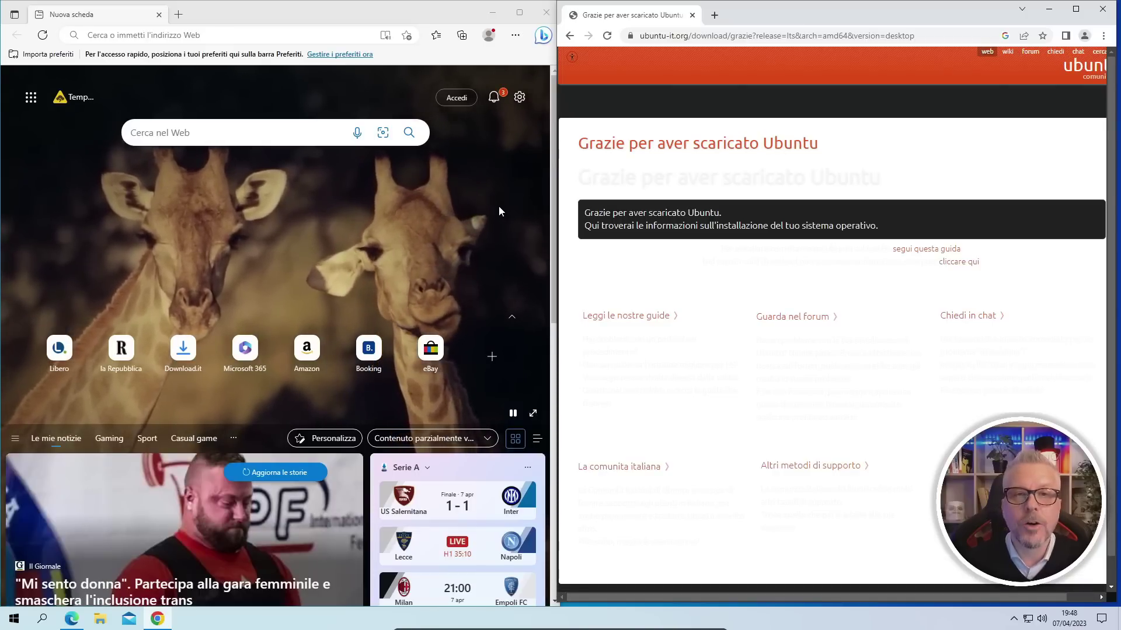
Step: Switch to Microsoft Edge, search the web for "ubuntu" and open the Ubuntu Italia homepage
{"action": "left_click", "coordinate": [262, 133]}
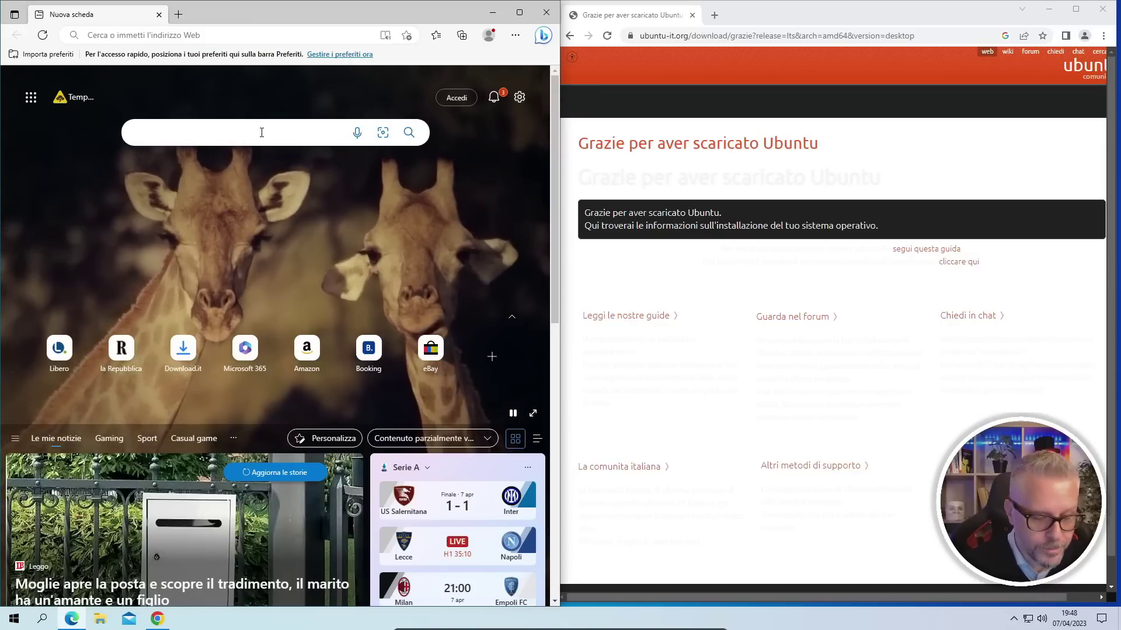
{"action": "type", "text": "ubuntu"}
{"action": "key", "text": "Return"}
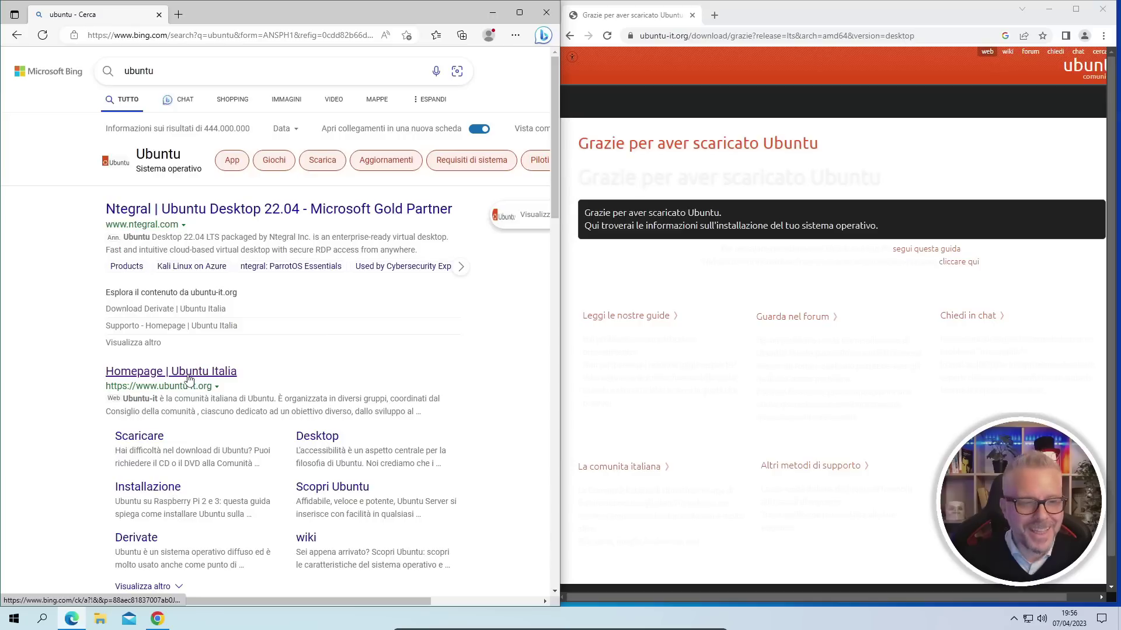
{"action": "left_click", "coordinate": [189, 378]}
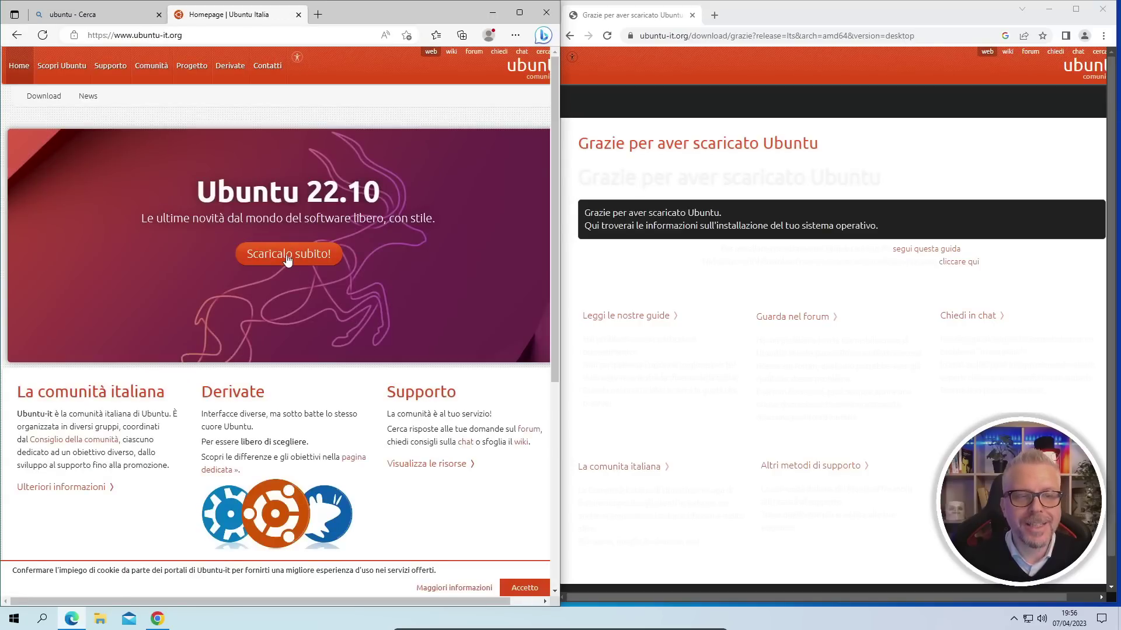
Step: Start the same Ubuntu 22.04.2 LTS Desktop download in Edge for comparison, cancel it and close Edge
{"action": "left_click", "coordinate": [286, 255]}
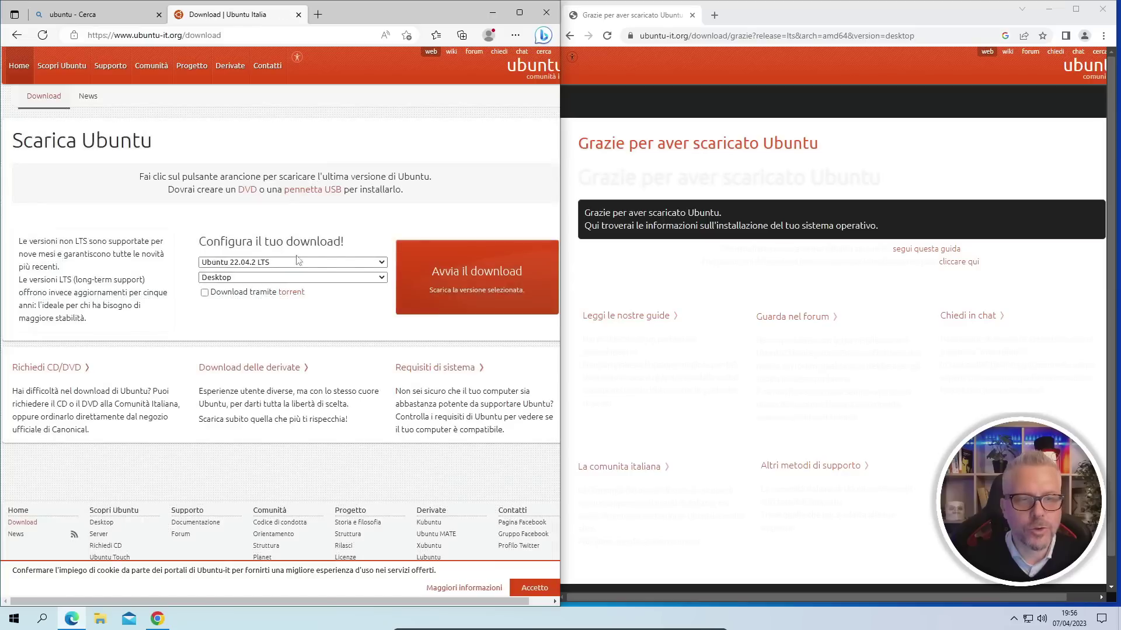
{"action": "left_click", "coordinate": [478, 283]}
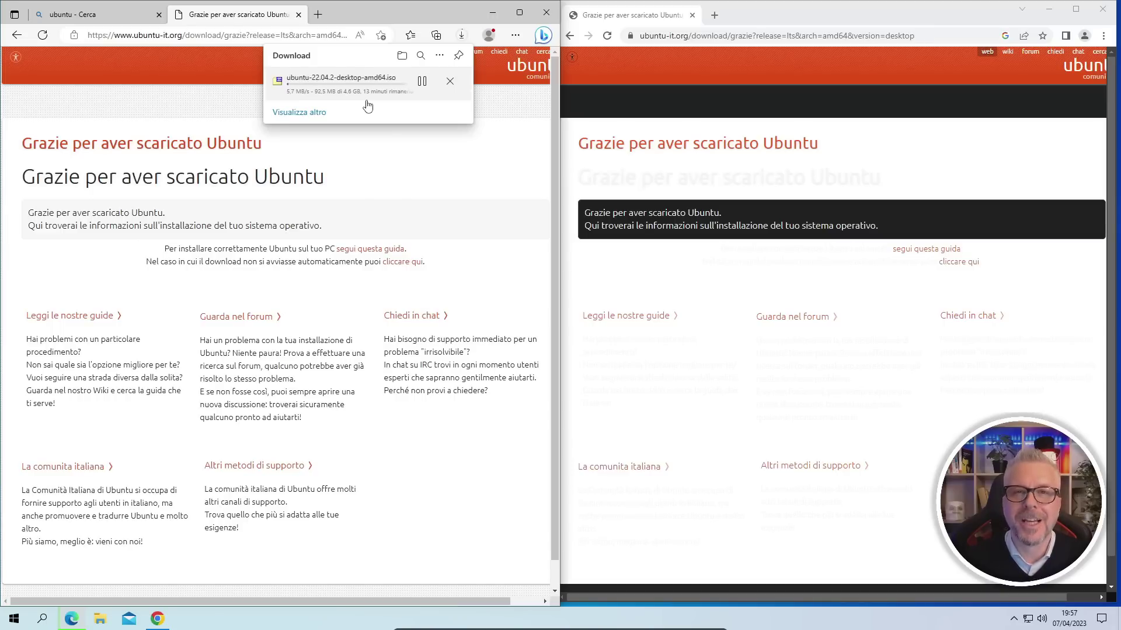
{"action": "left_click", "coordinate": [449, 83]}
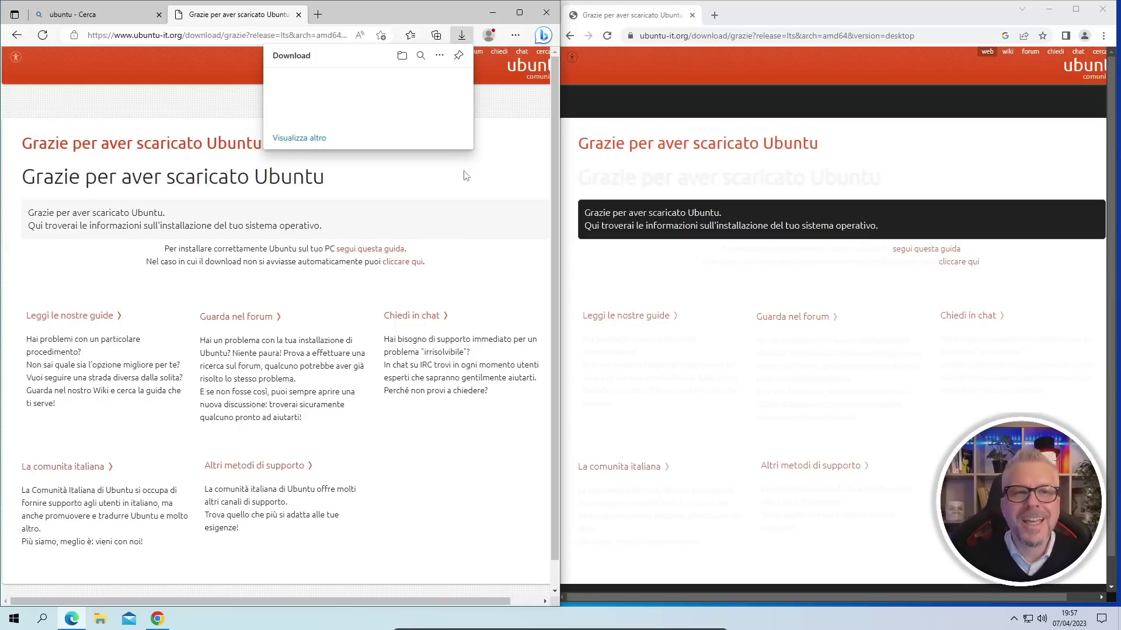
{"action": "left_click", "coordinate": [546, 14]}
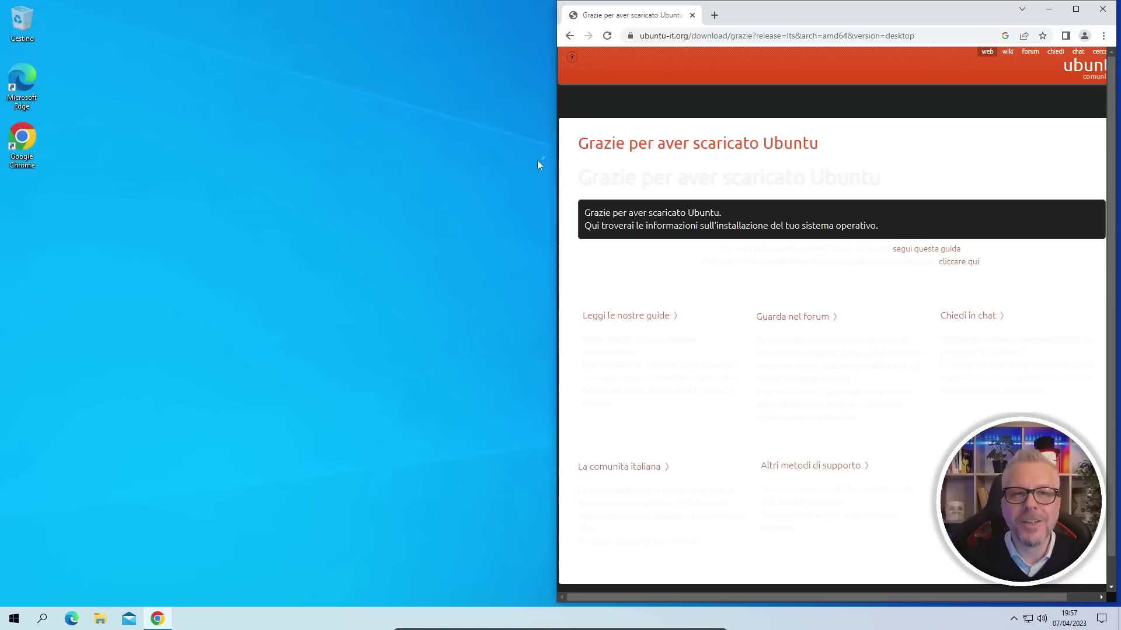
Step: Maximize Chrome, search Google for "reader mode" and open the Reader Mode extension's Chrome Web Store page
{"action": "left_click", "coordinate": [1076, 10]}
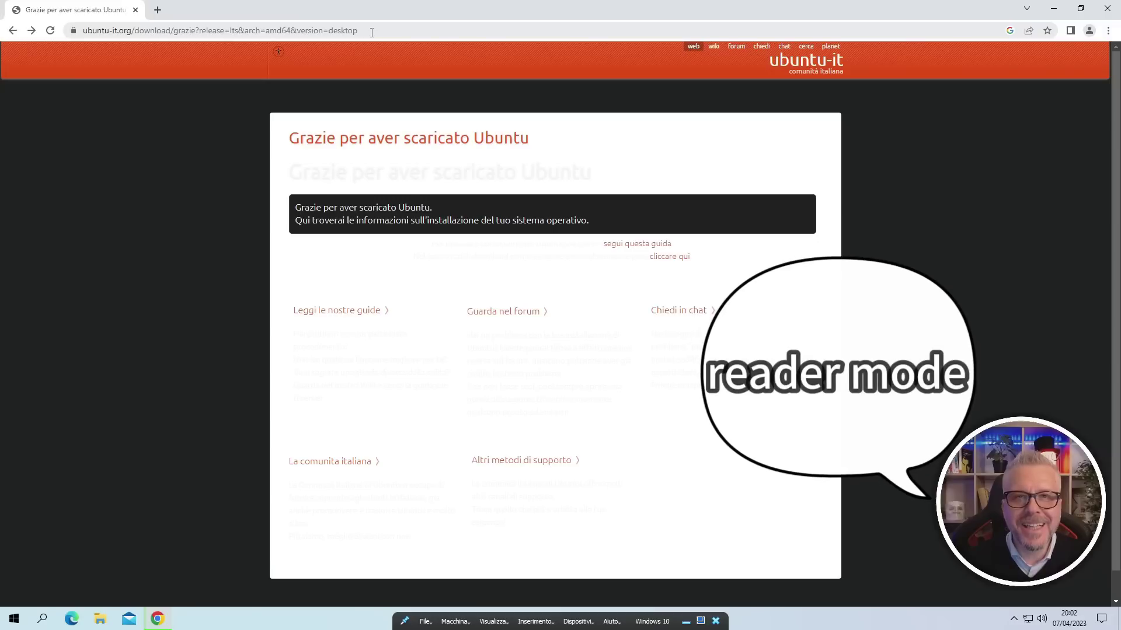
{"action": "left_click", "coordinate": [372, 30]}
{"action": "type", "text": "reader mod"}
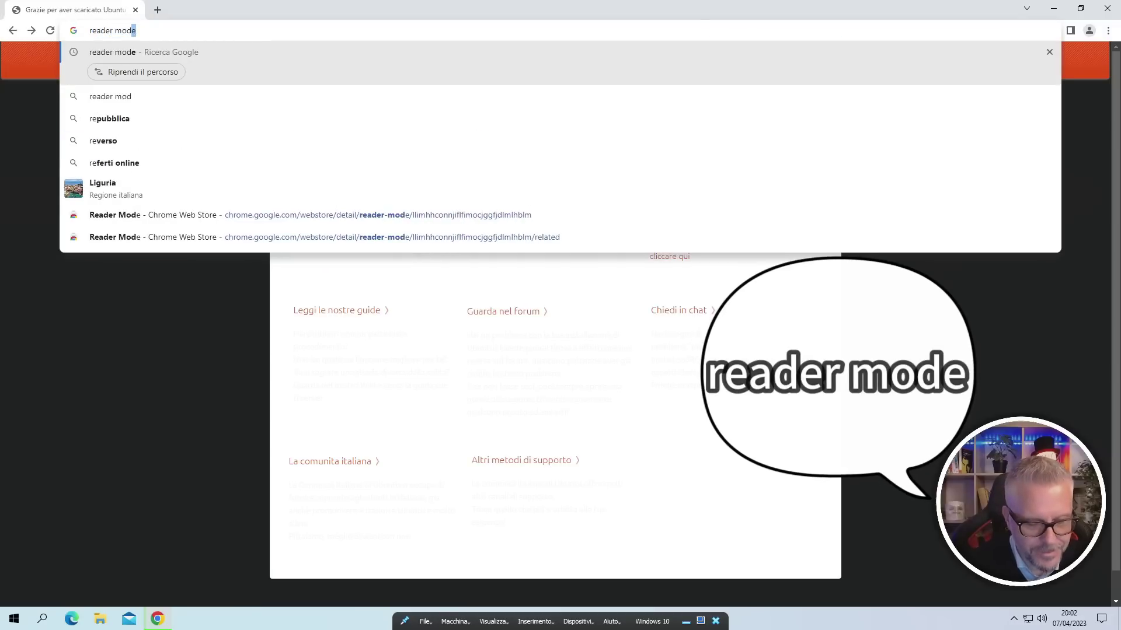
{"action": "key", "text": "Return"}
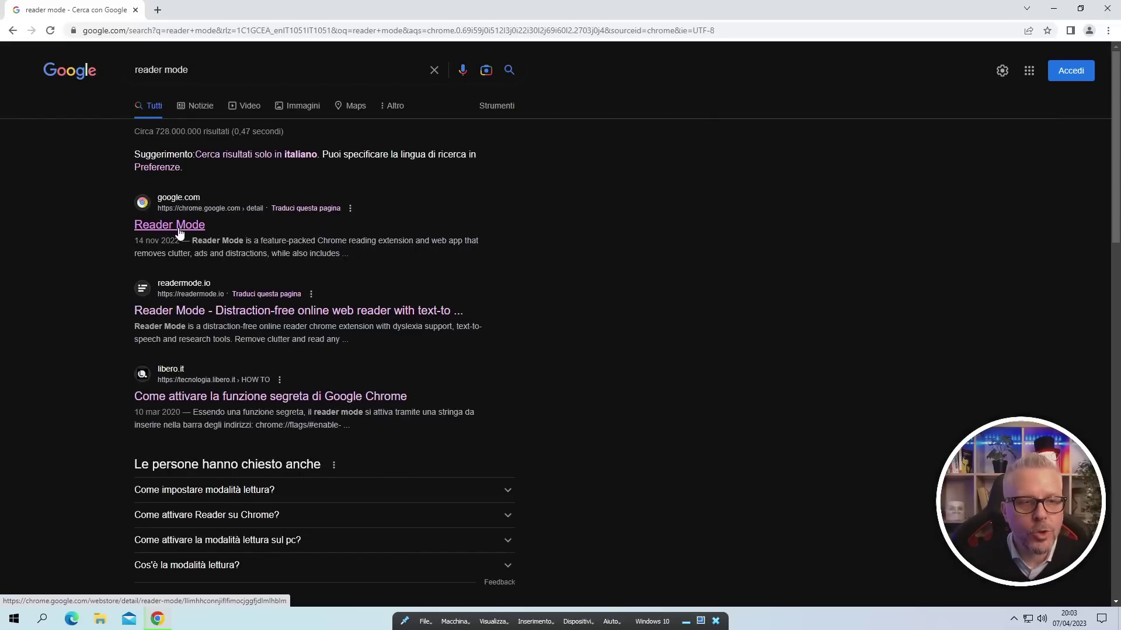
{"action": "left_click", "coordinate": [180, 232]}
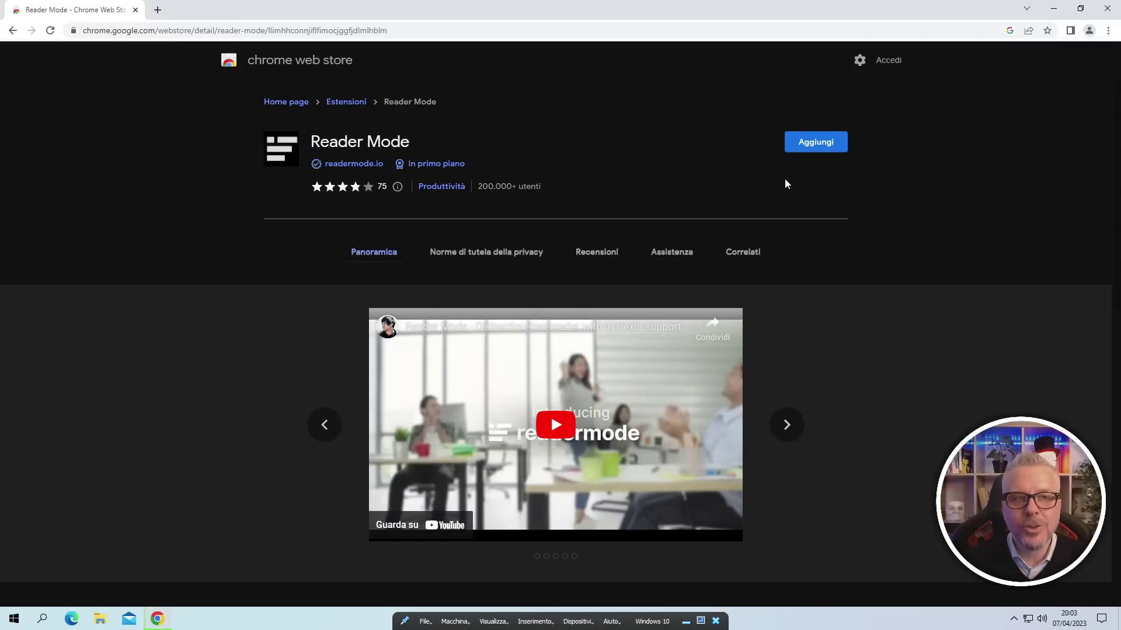
Step: Add the Reader Mode extension to Chrome and pin it to the toolbar
{"action": "left_click", "coordinate": [817, 144]}
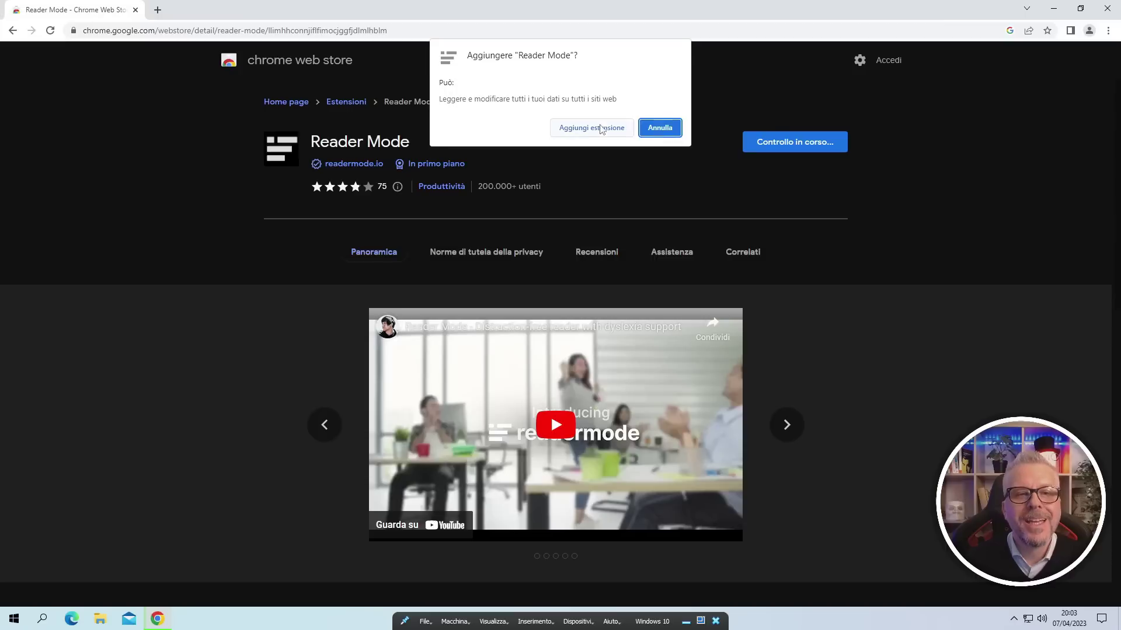
{"action": "left_click", "coordinate": [592, 128]}
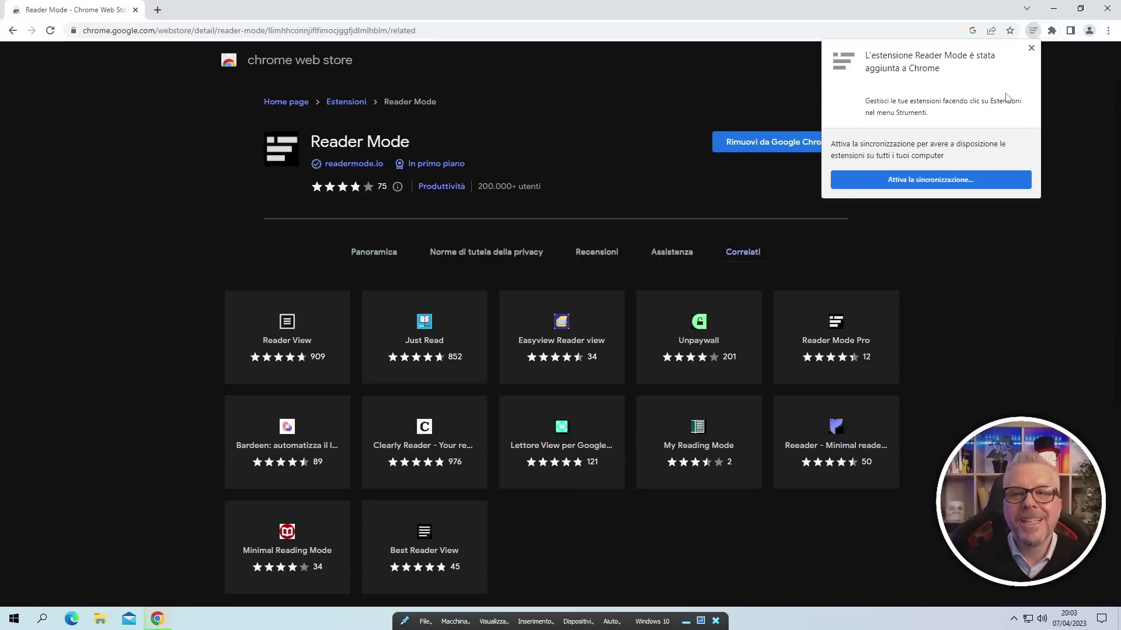
{"action": "left_click", "coordinate": [1053, 30]}
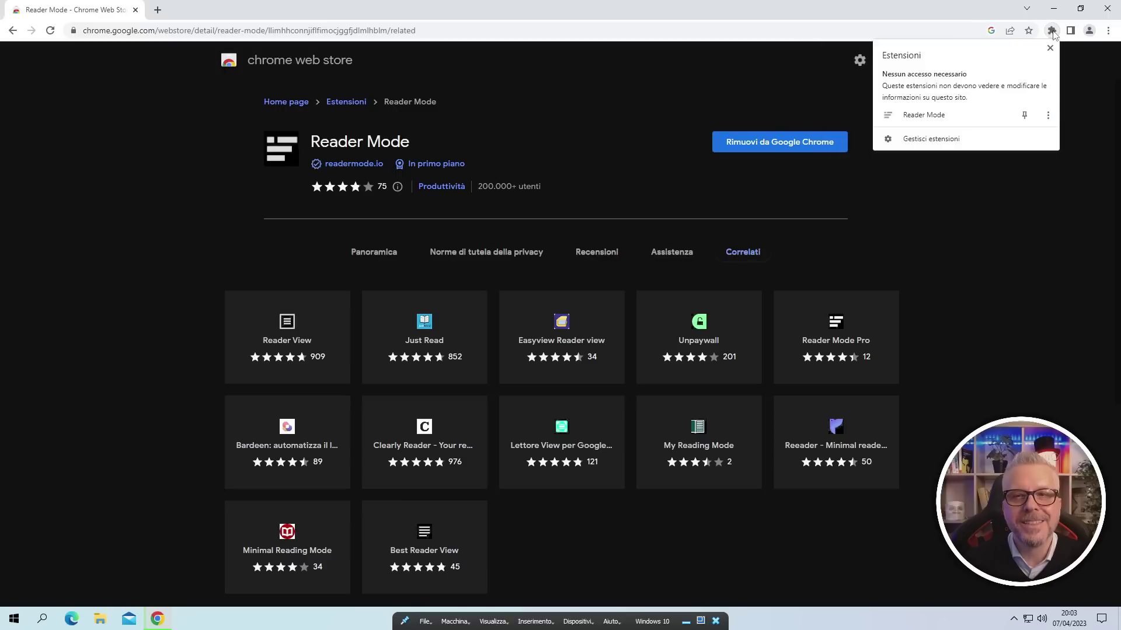
{"action": "left_click", "coordinate": [1024, 115]}
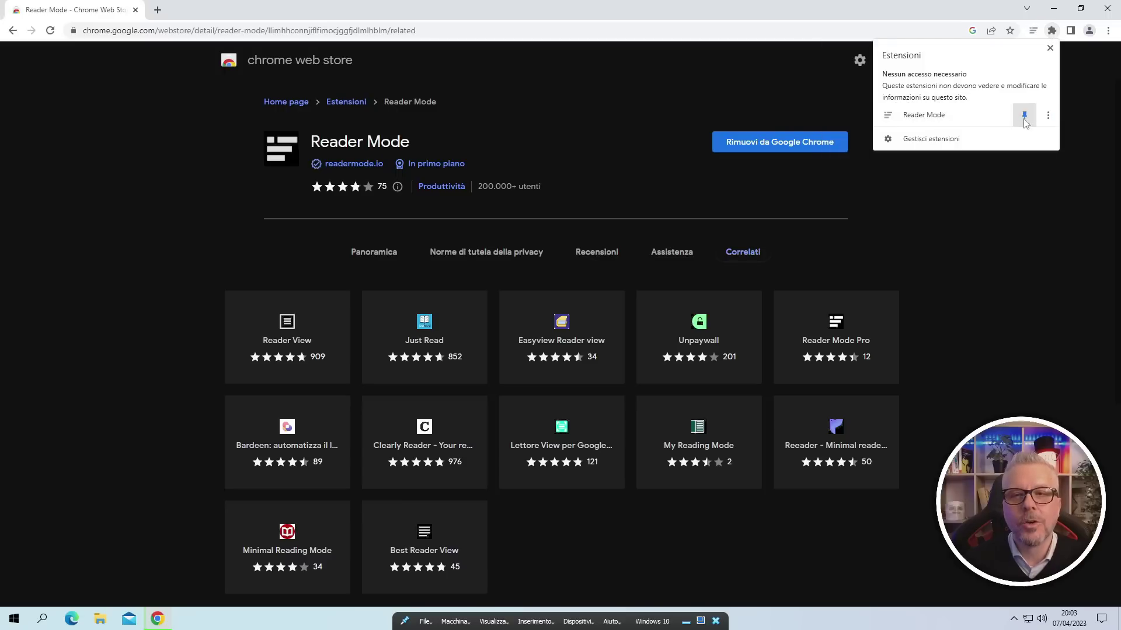
{"action": "left_click", "coordinate": [1081, 101]}
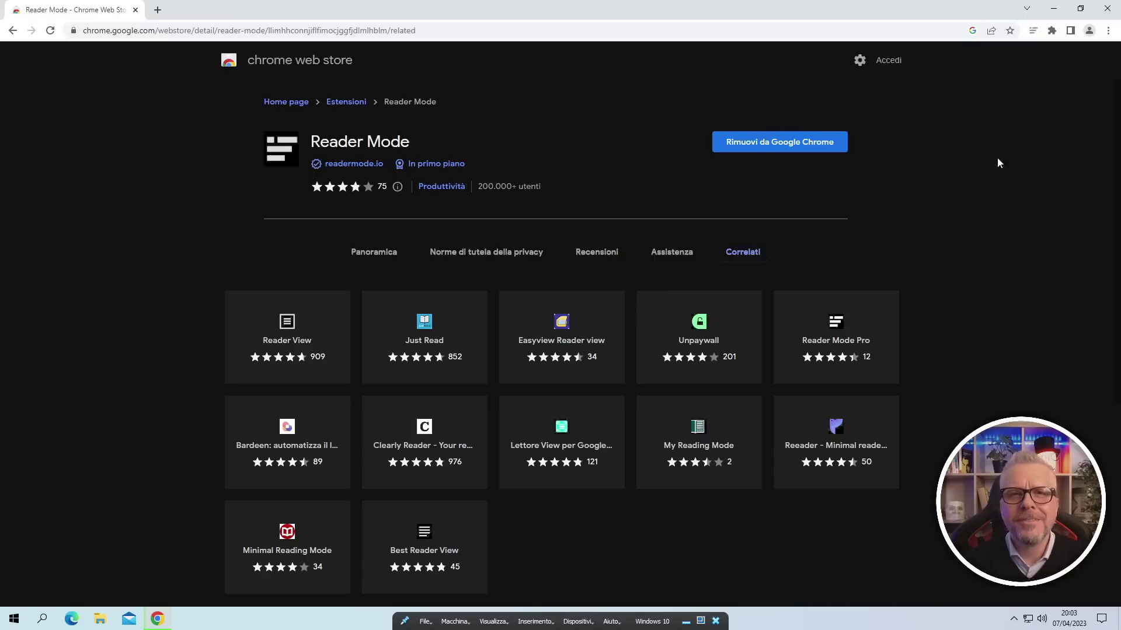
Step: Open repubblica.it, turn on Reader Mode for it and look over the simplified page
{"action": "left_click", "coordinate": [603, 35]}
{"action": "type", "text": "repubblica.it"}
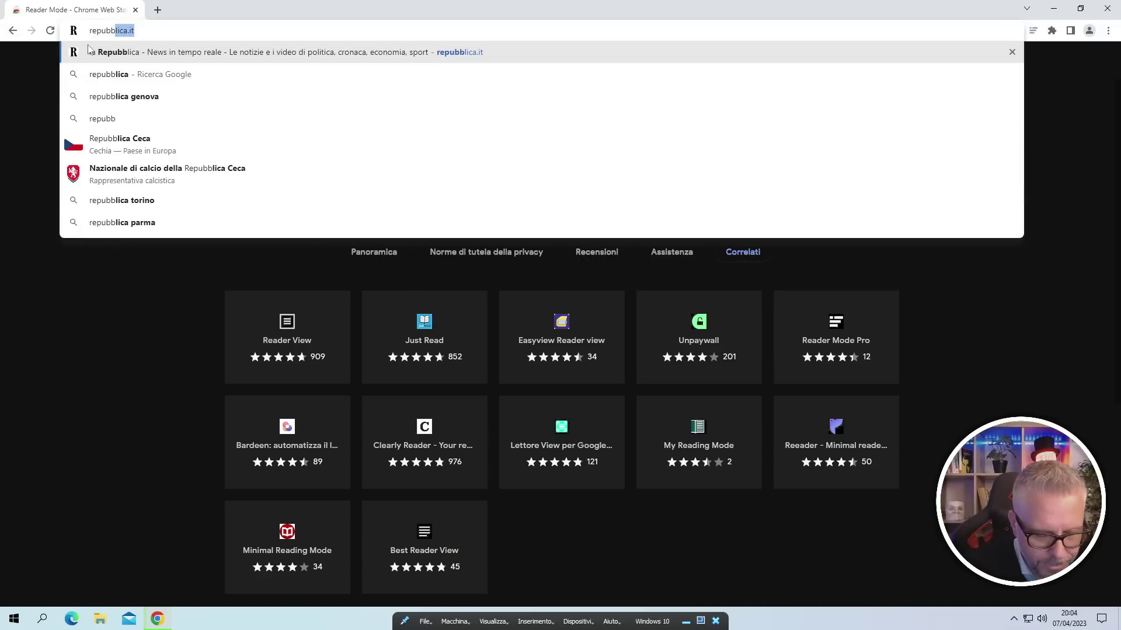
{"action": "left_click", "coordinate": [88, 52]}
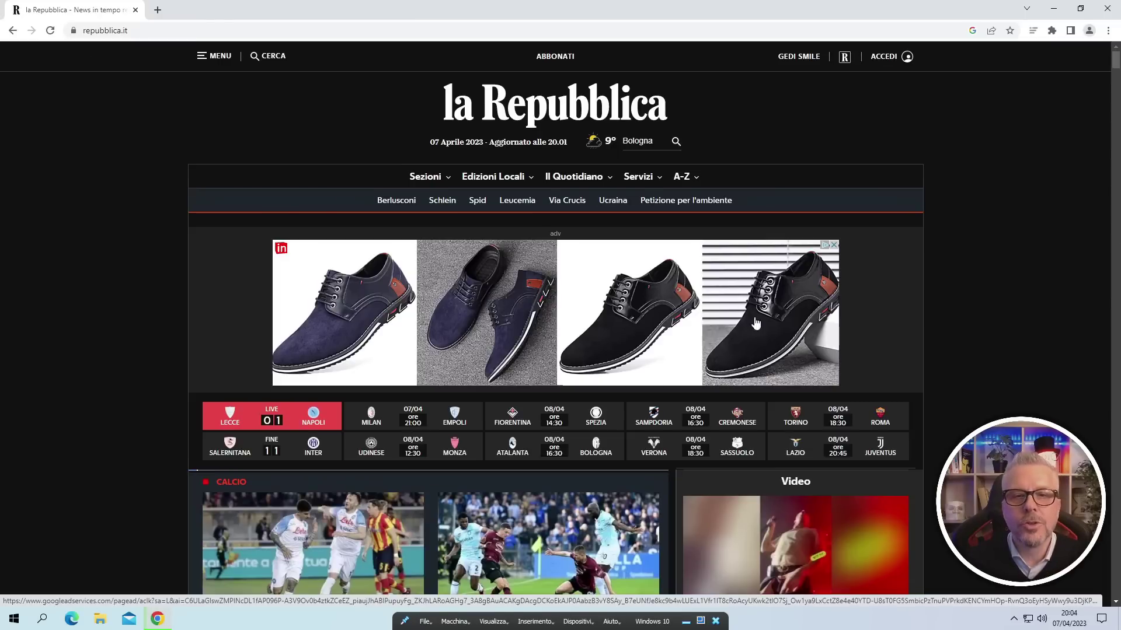
{"action": "left_click", "coordinate": [1033, 32]}
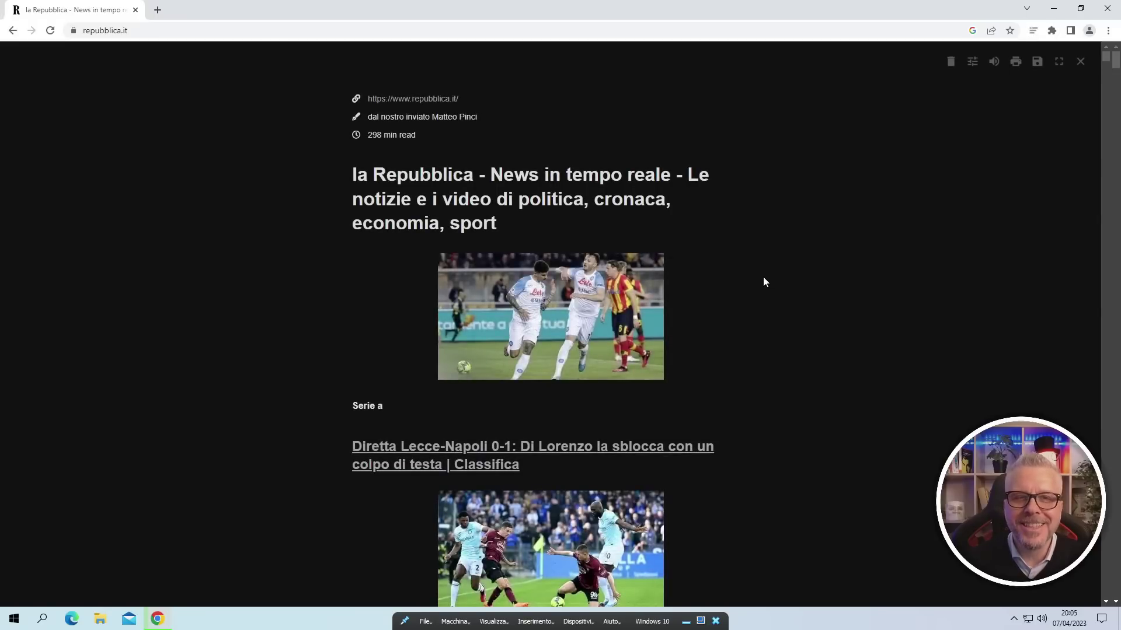
{"action": "scroll", "coordinate": [763, 282], "scroll_direction": "down", "scroll_amount": 12}
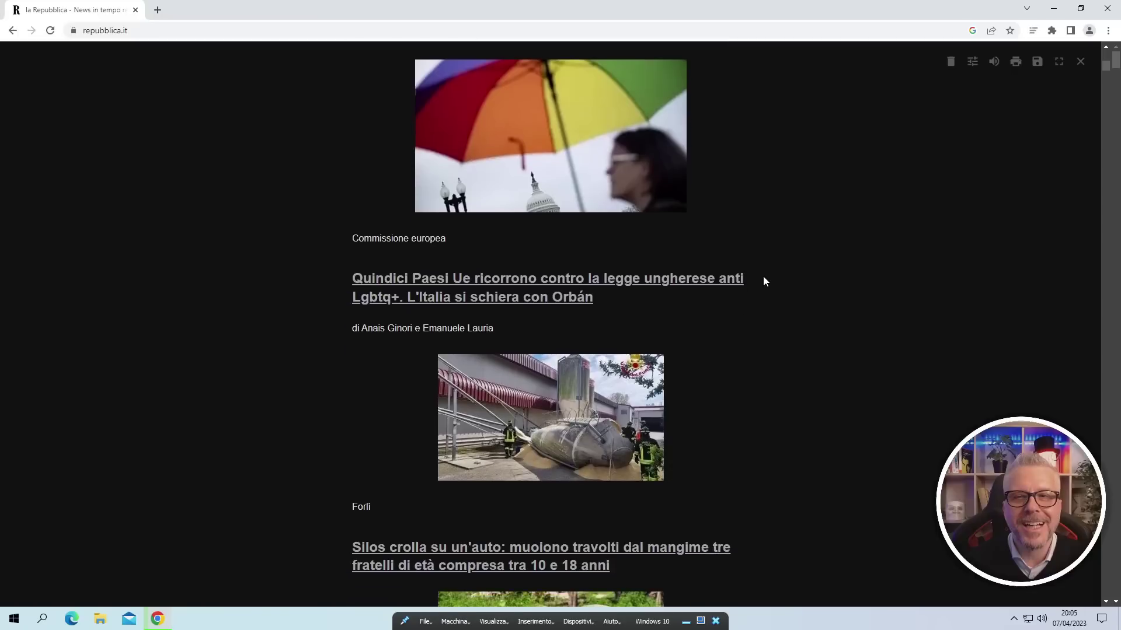
Step: Turn off Reader Mode and look over the original repubblica.it page for comparison
{"action": "left_click", "coordinate": [1032, 32]}
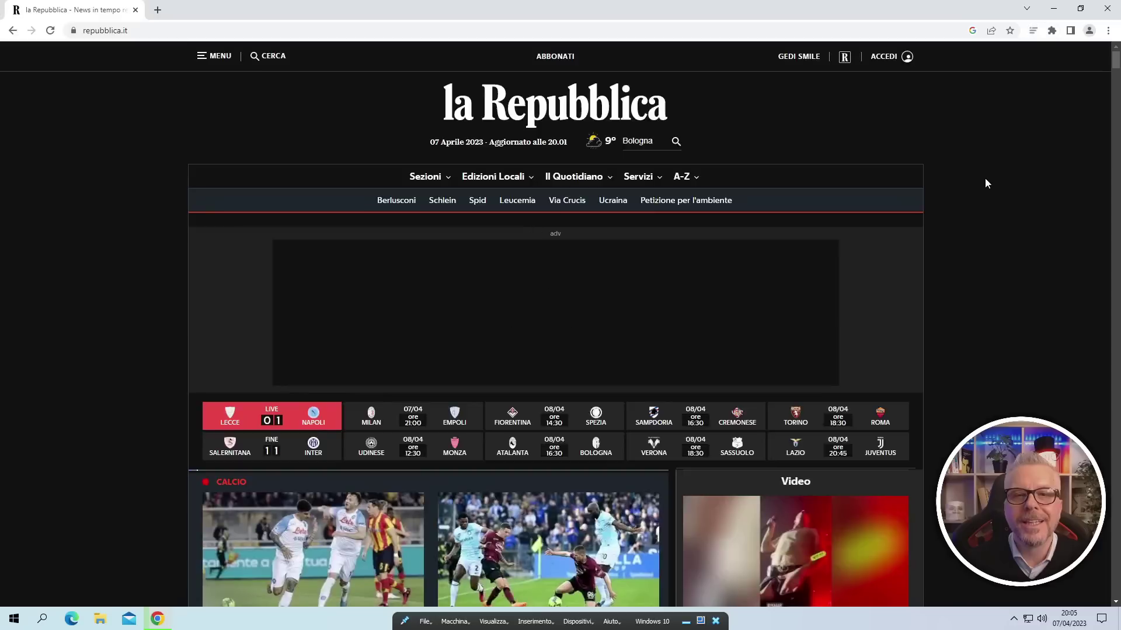
{"action": "scroll", "coordinate": [985, 179], "scroll_direction": "down", "scroll_amount": 7}
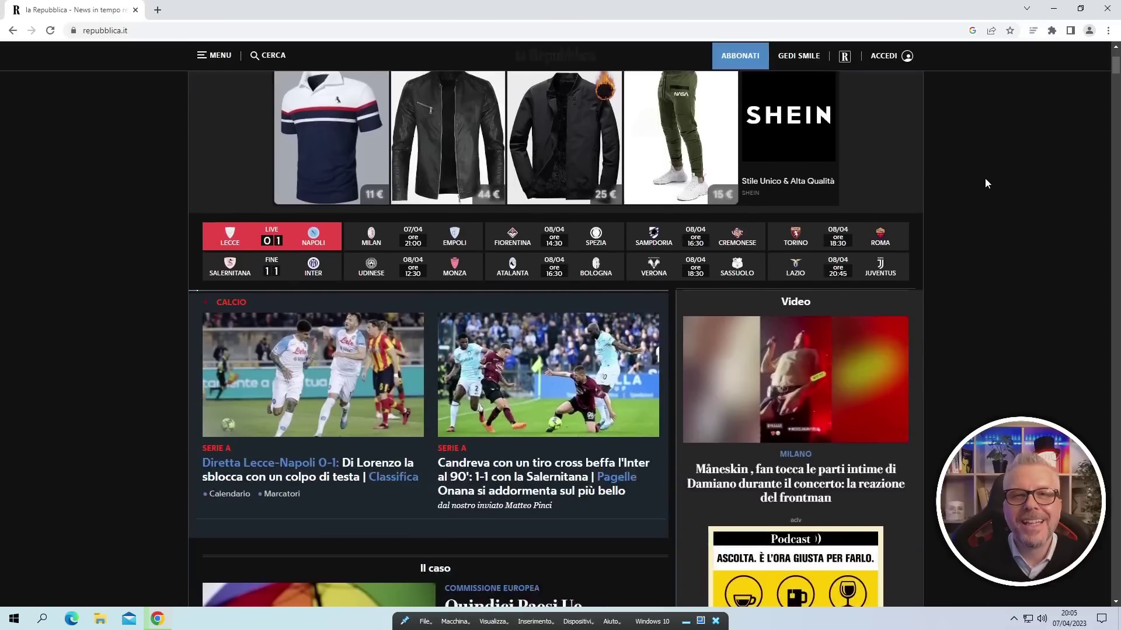
{"action": "scroll", "coordinate": [988, 186], "scroll_direction": "down", "scroll_amount": 18}
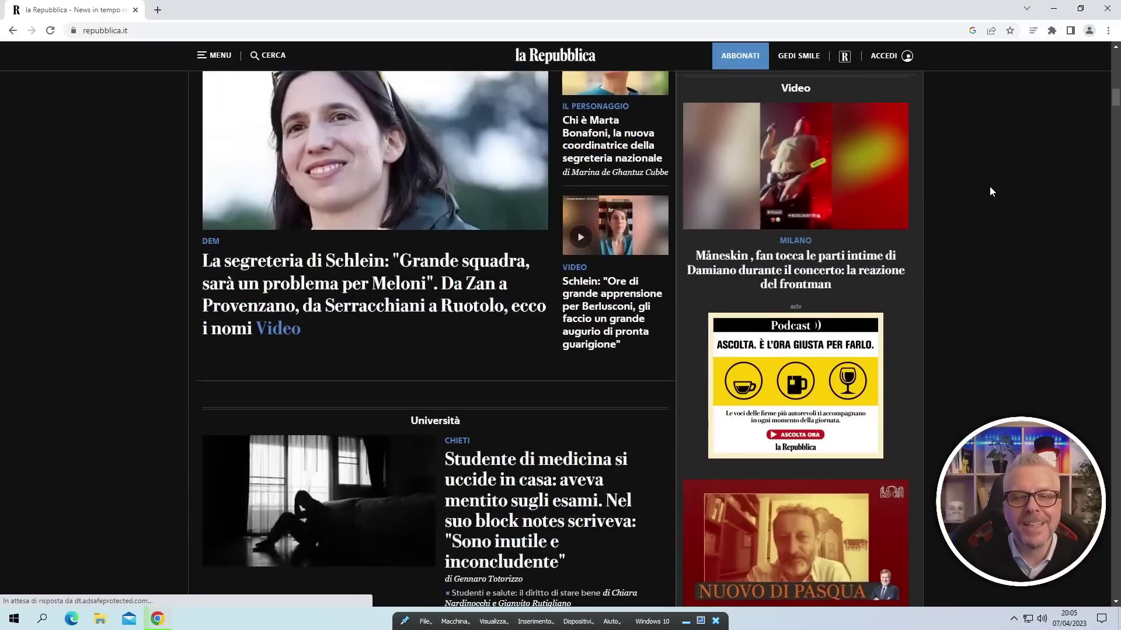